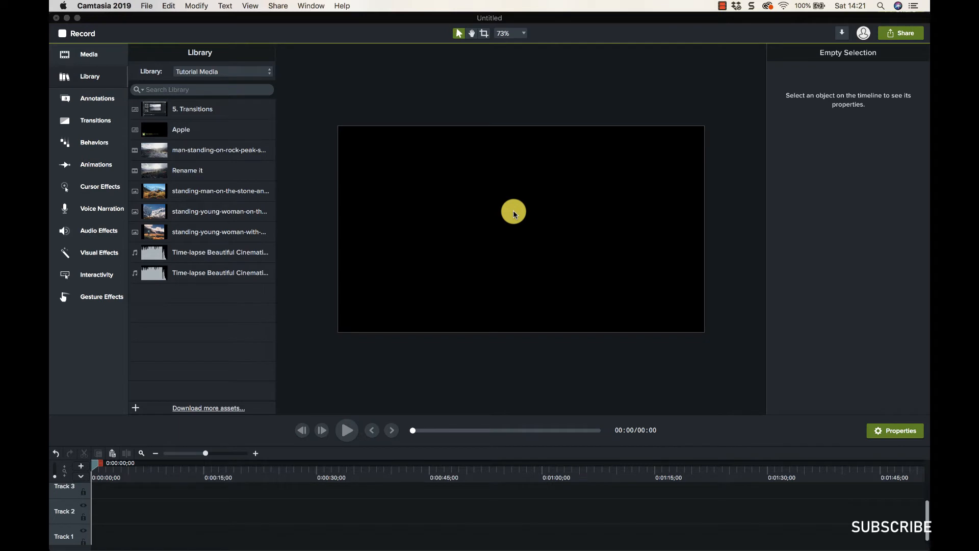
- Switch between the Library and the Media Bin, and finish with the Library panel collapsed
{"action": "left_click", "coordinate": [82, 80]}
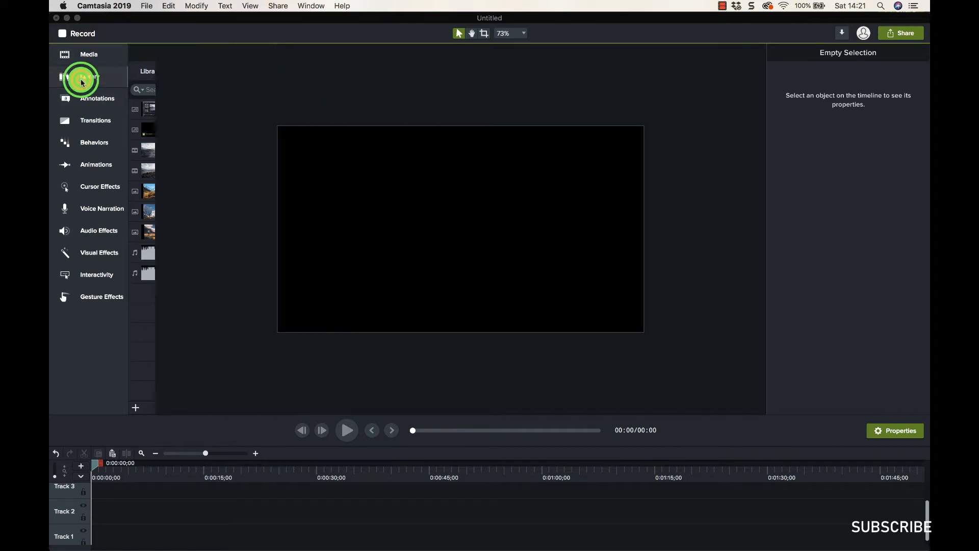
{"action": "left_click", "coordinate": [81, 80]}
{"action": "left_click", "coordinate": [82, 59]}
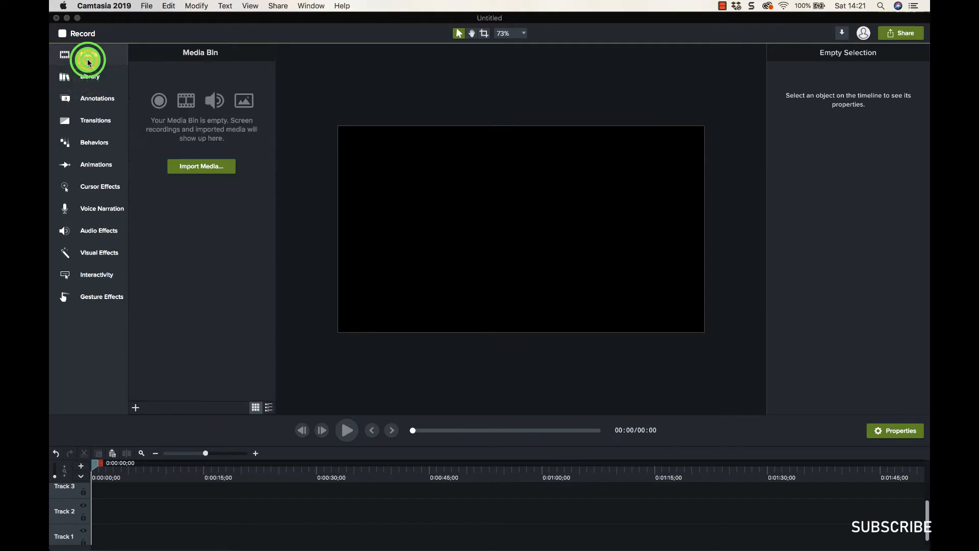
{"action": "left_click", "coordinate": [88, 61]}
{"action": "left_click", "coordinate": [88, 61]}
{"action": "left_click", "coordinate": [88, 61]}
{"action": "left_click", "coordinate": [91, 75]}
{"action": "left_click", "coordinate": [91, 75]}
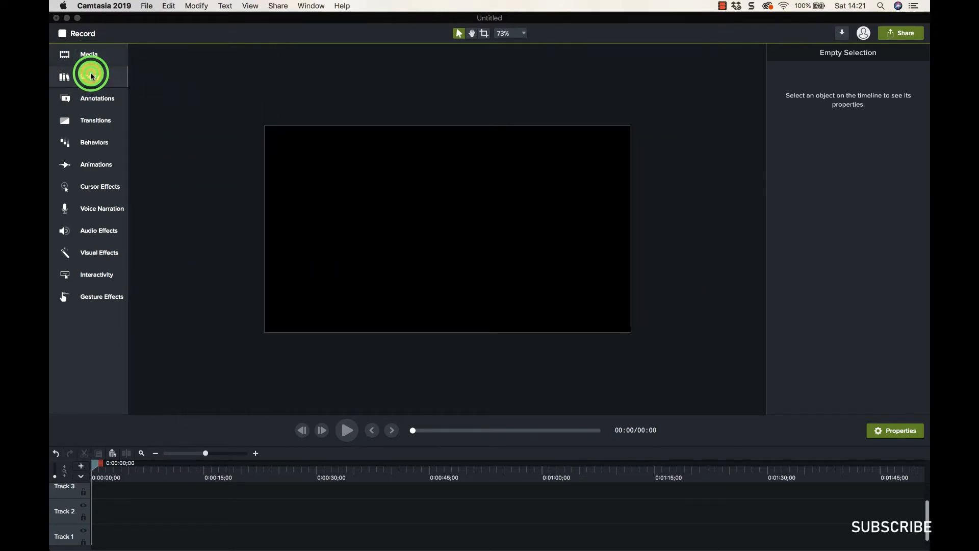
{"action": "left_click", "coordinate": [91, 75]}
{"action": "left_click", "coordinate": [91, 76]}
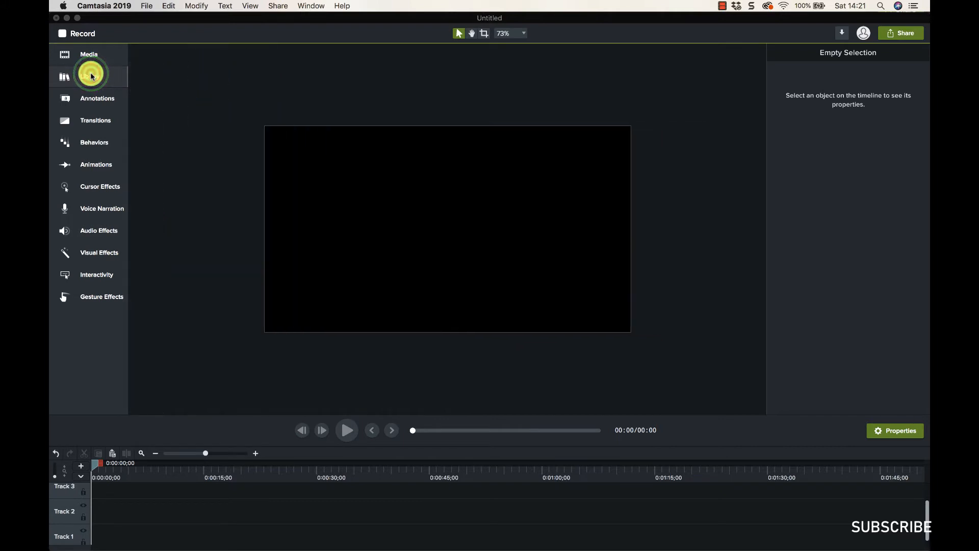
- Hide the Properties panel and try resizing the timeline area to change the space for the canvas
{"action": "left_click", "coordinate": [882, 432]}
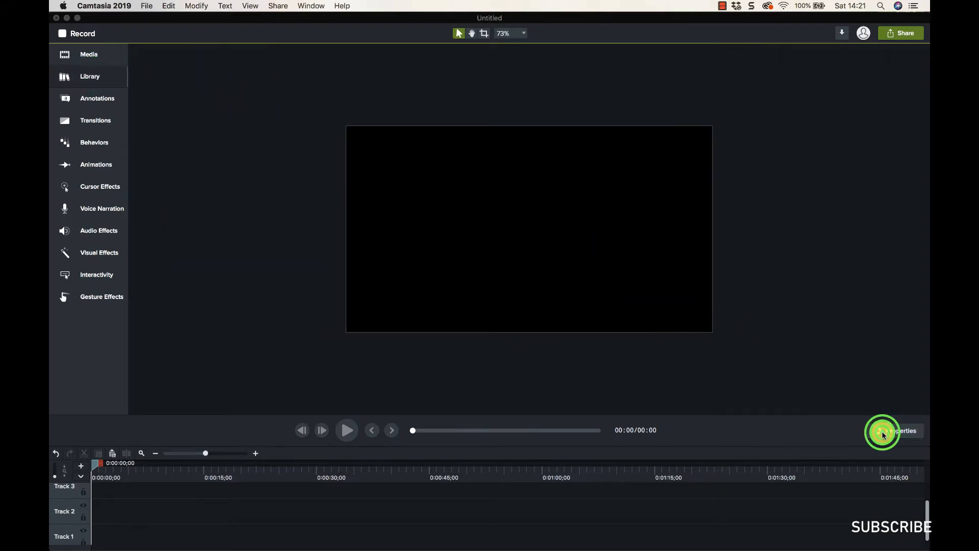
{"action": "left_click", "coordinate": [891, 431]}
{"action": "left_click", "coordinate": [895, 431]}
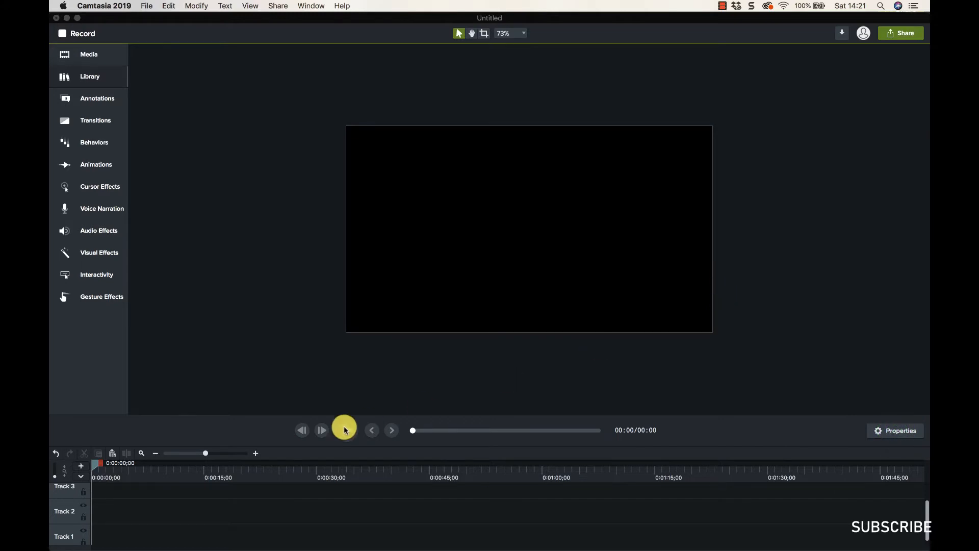
{"action": "left_click_drag", "start_coordinate": [275, 448], "coordinate": [236, 546]}
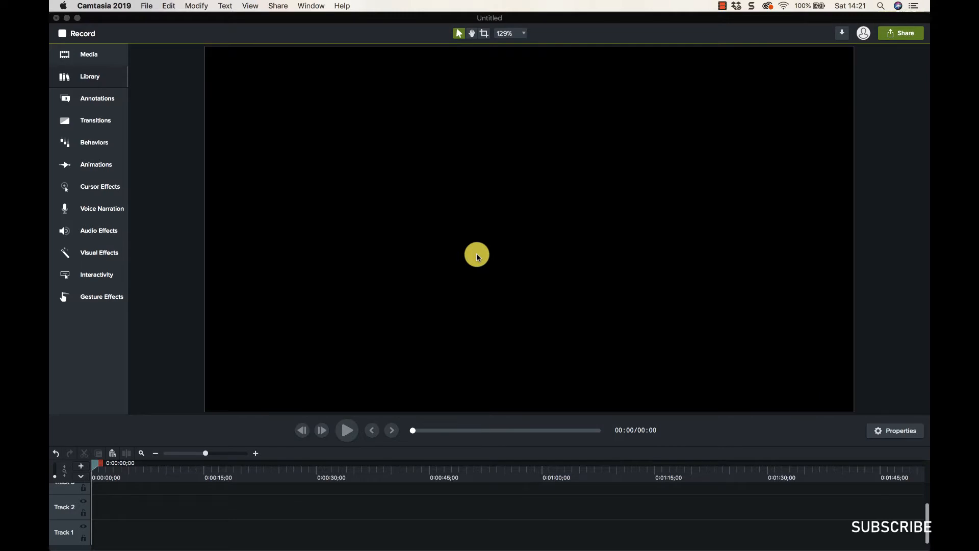
- Zoom the canvas out and in repeatedly in small increments to view it at different sizes
{"action": "key", "text": "super+minus"}
{"action": "key", "text": "super+minus"}
{"action": "key", "text": "super+minus"}
{"action": "key", "text": "super+minus"}
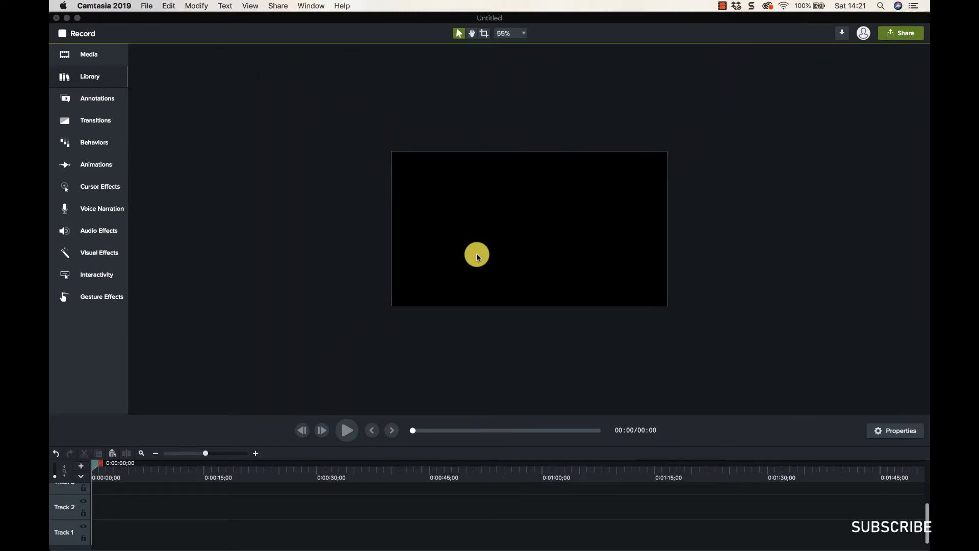
{"action": "key", "text": "super+equal"}
{"action": "key", "text": "super+equal"}
{"action": "key", "text": "super+equal"}
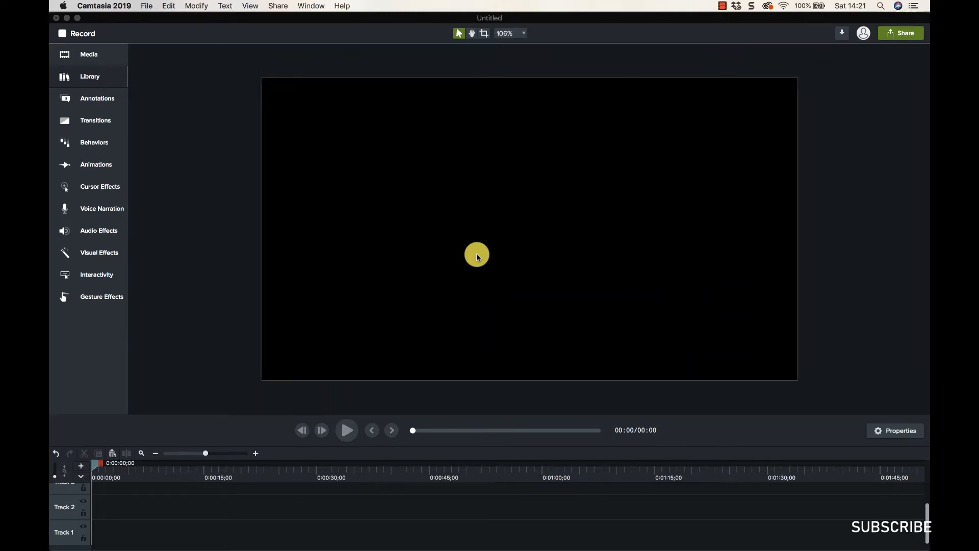
{"action": "key", "text": "super+minus"}
{"action": "key", "text": "super+minus"}
{"action": "key", "text": "super+minus"}
{"action": "key", "text": "super+minus"}
{"action": "key", "text": "super+minus"}
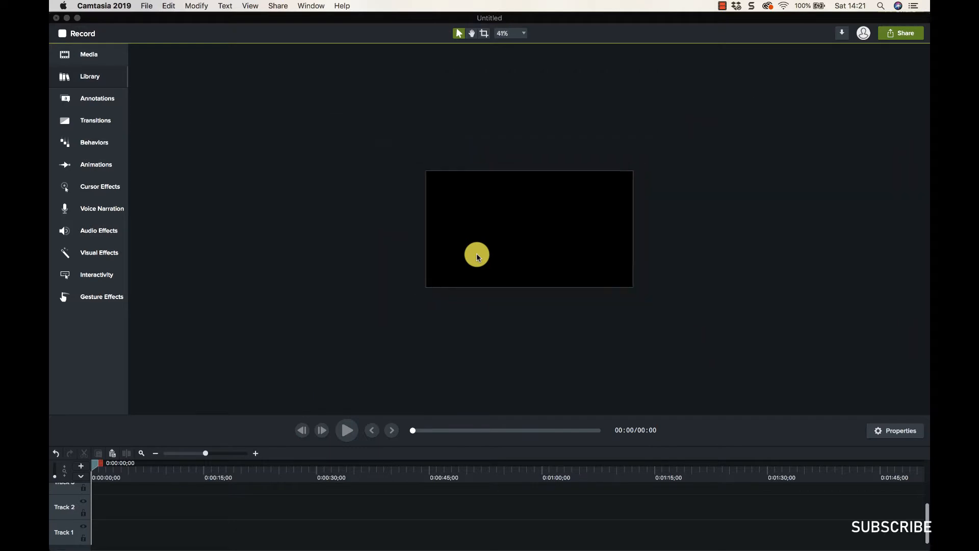
{"action": "key", "text": "super+equal"}
{"action": "key", "text": "super+equal"}
{"action": "key", "text": "super+equal"}
{"action": "key", "text": "super+equal"}
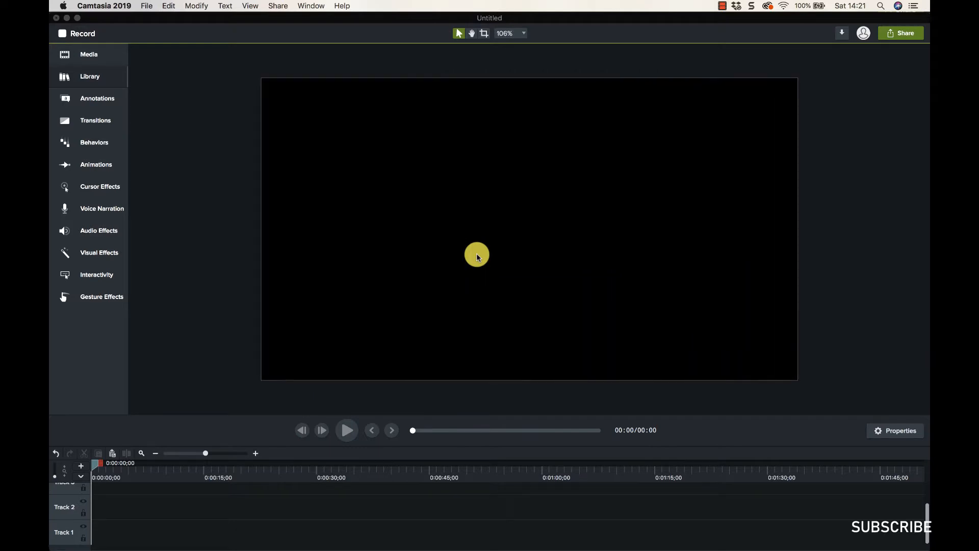
{"action": "key", "text": "super+equal"}
{"action": "key", "text": "super+minus"}
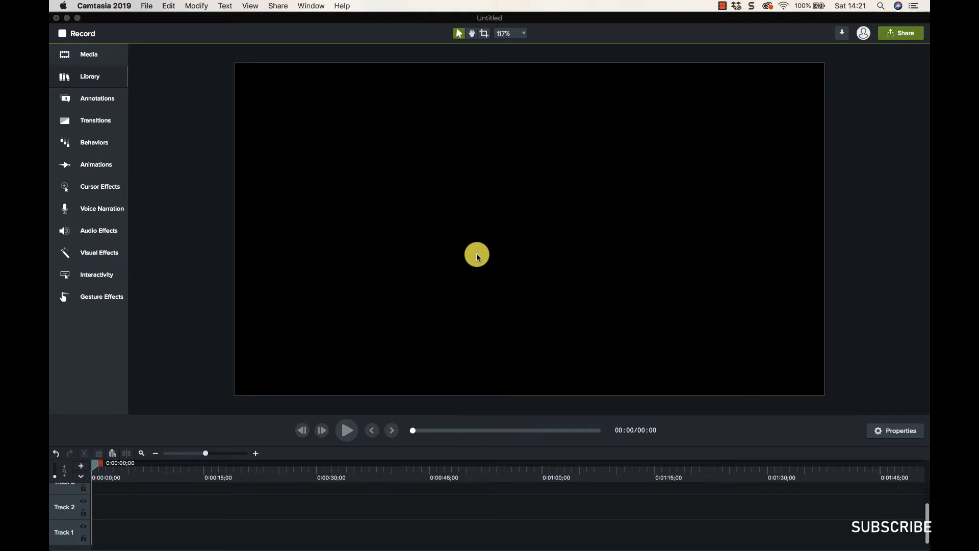
- View the canvas at the preset zoom levels Fit, 100%, 200% and 25%
{"action": "left_click", "coordinate": [517, 35]}
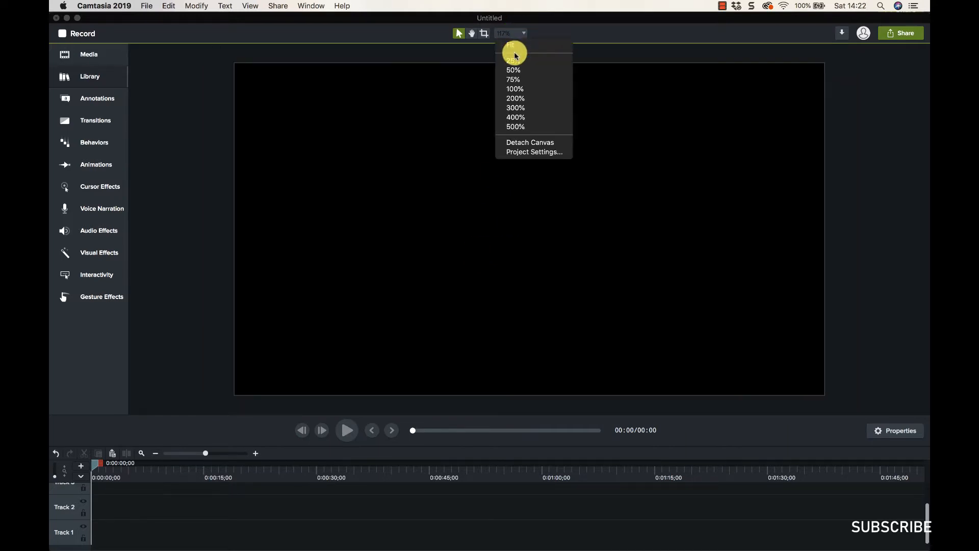
{"action": "left_click", "coordinate": [514, 46]}
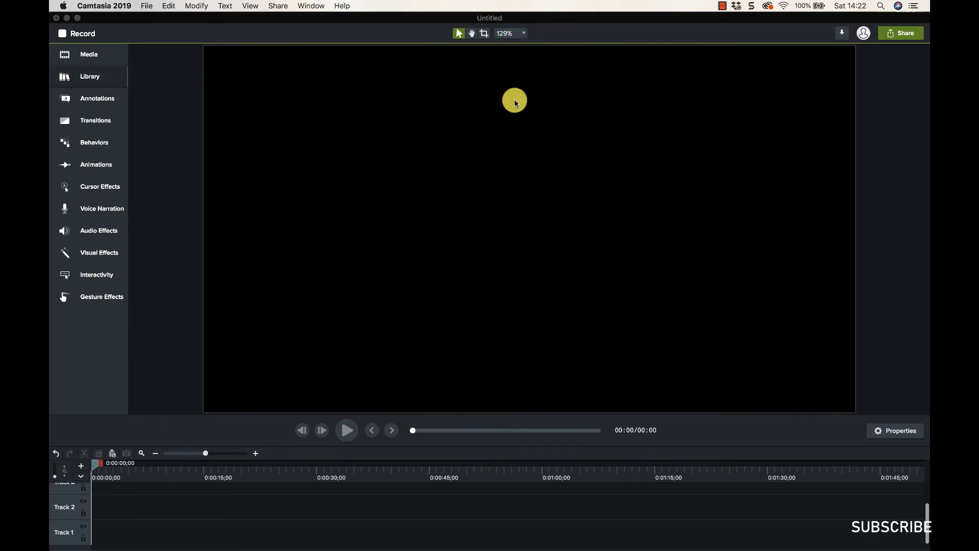
{"action": "left_click", "coordinate": [516, 32]}
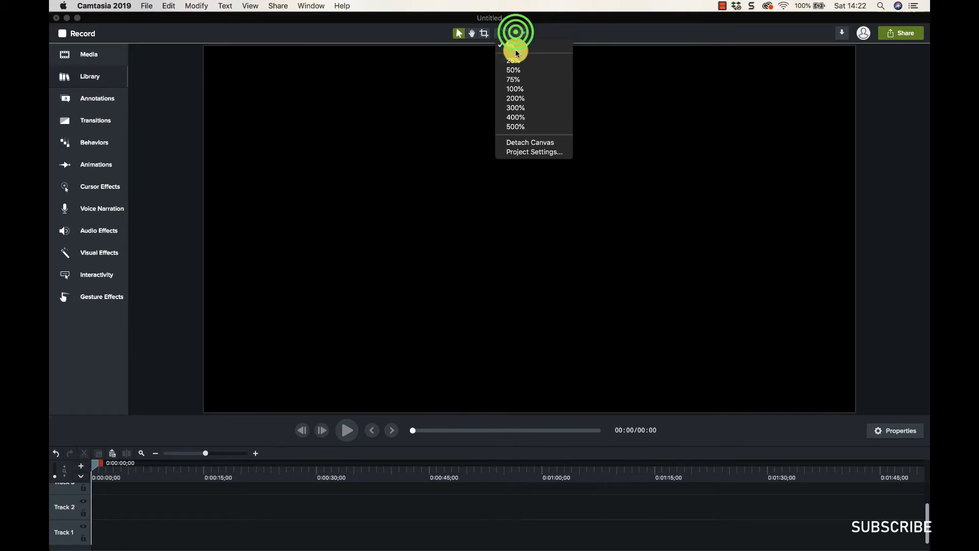
{"action": "left_click", "coordinate": [514, 88]}
{"action": "left_click", "coordinate": [511, 33]}
{"action": "left_click", "coordinate": [513, 98]}
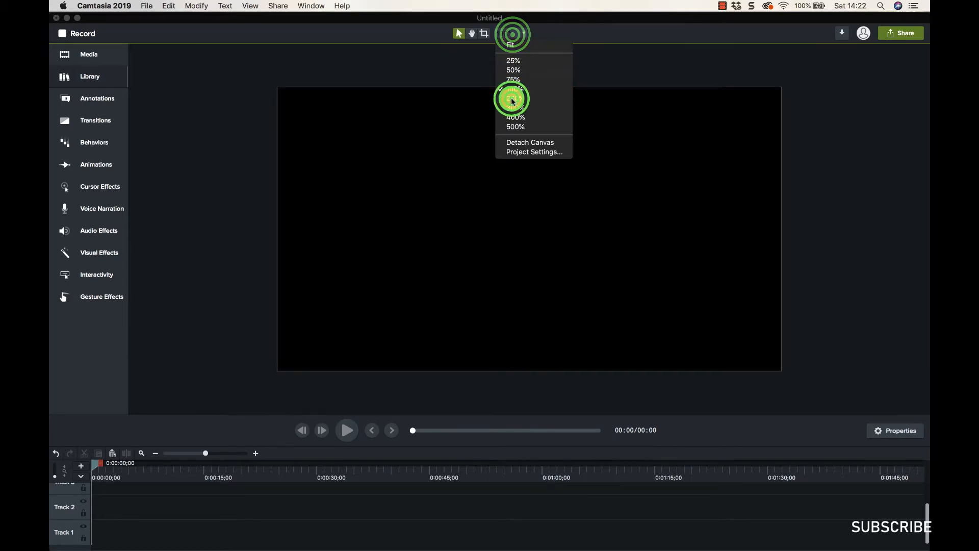
{"action": "left_click", "coordinate": [511, 34]}
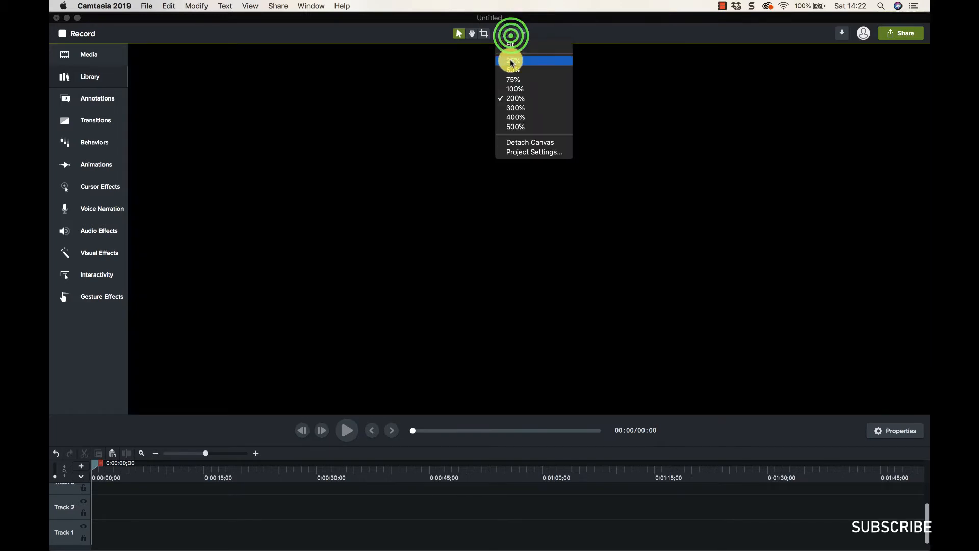
{"action": "left_click", "coordinate": [512, 60]}
- Zoom the canvas freely in and out without presets, finishing at 86%
{"action": "scroll", "coordinate": [508, 218], "scroll_direction": "up", "scroll_amount": 5}
{"action": "scroll", "coordinate": [508, 219], "scroll_direction": "down", "scroll_amount": 2}
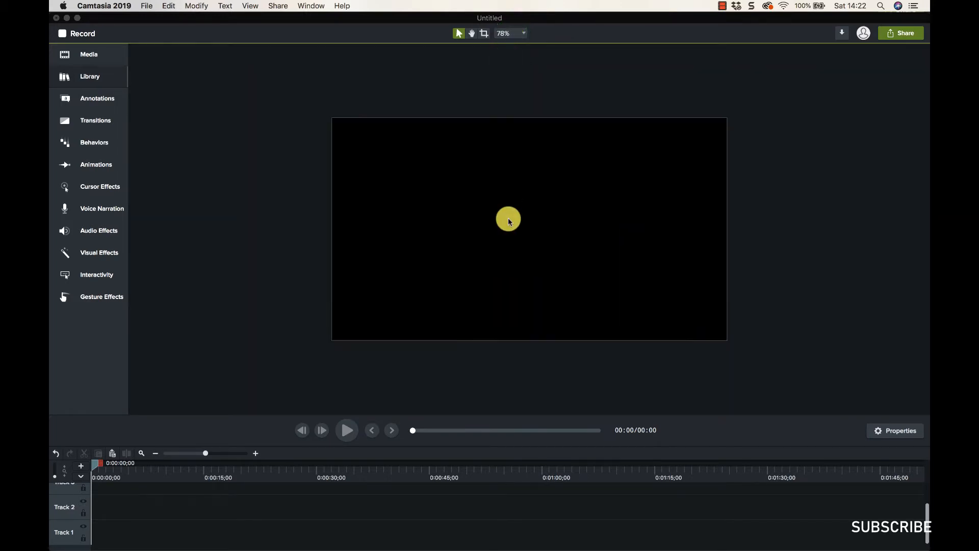
{"action": "scroll", "coordinate": [508, 219], "scroll_direction": "up", "scroll_amount": 4}
{"action": "scroll", "coordinate": [508, 218], "scroll_direction": "up", "scroll_amount": 3}
{"action": "scroll", "coordinate": [508, 218], "scroll_direction": "down", "scroll_amount": 4}
{"action": "scroll", "coordinate": [508, 219], "scroll_direction": "up", "scroll_amount": 3}
{"action": "scroll", "coordinate": [508, 219], "scroll_direction": "down", "scroll_amount": 2}
{"action": "scroll", "coordinate": [508, 218], "scroll_direction": "down", "scroll_amount": 2}
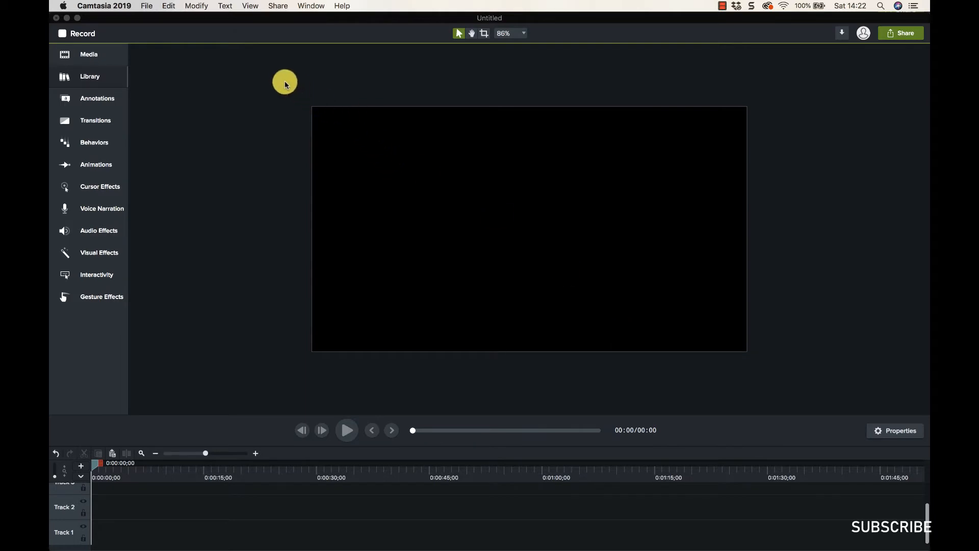
- Add the Library clip "Rename it" to Track 2 at about 12 seconds and move the playhead to 0:00:17;26
{"action": "left_click", "coordinate": [95, 56]}
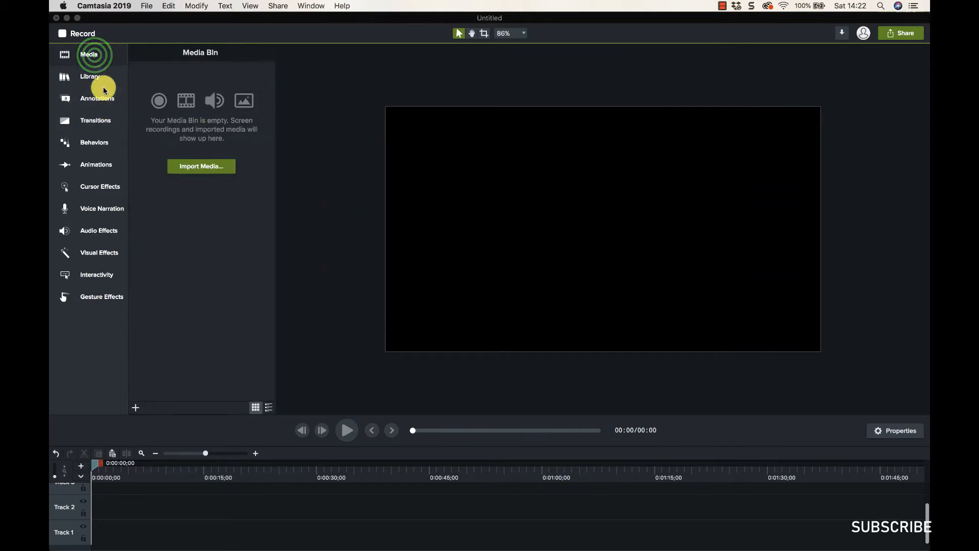
{"action": "left_click", "coordinate": [103, 86]}
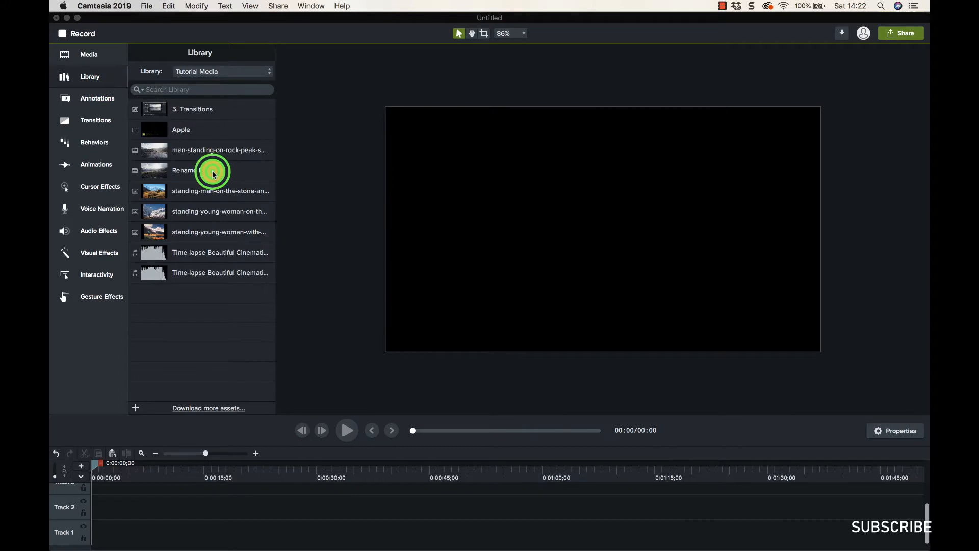
{"action": "left_click_drag", "start_coordinate": [222, 176], "coordinate": [184, 505]}
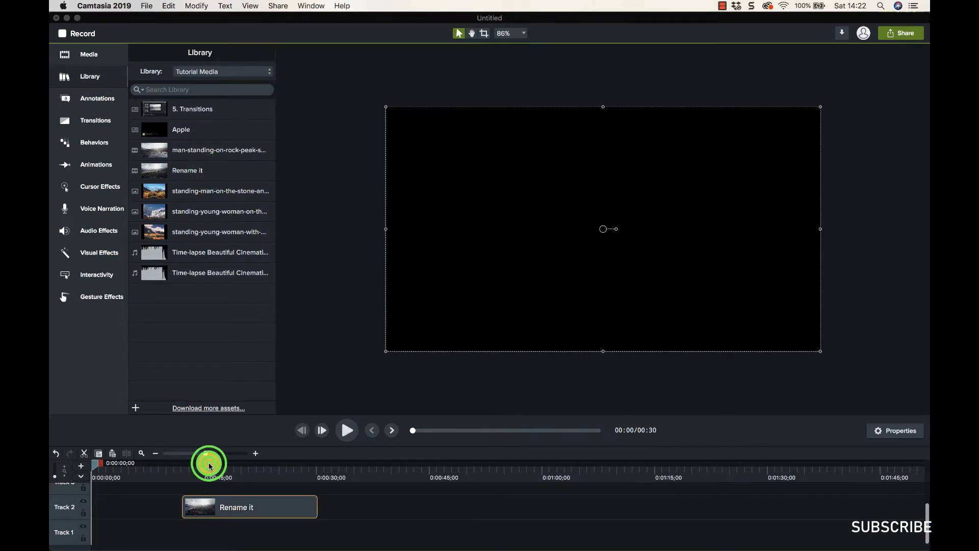
{"action": "left_click_drag", "start_coordinate": [92, 465], "coordinate": [226, 479]}
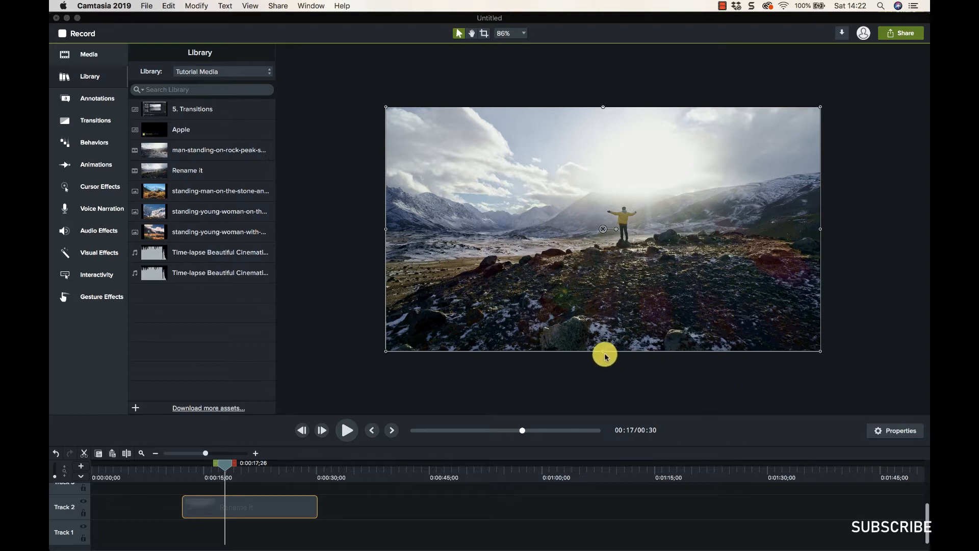
- Shrink the clip to about two thirds of the canvas width, keep it centred, and collapse the Library panel
{"action": "left_click_drag", "start_coordinate": [603, 354], "coordinate": [612, 275]}
{"action": "left_click_drag", "start_coordinate": [650, 240], "coordinate": [651, 282]}
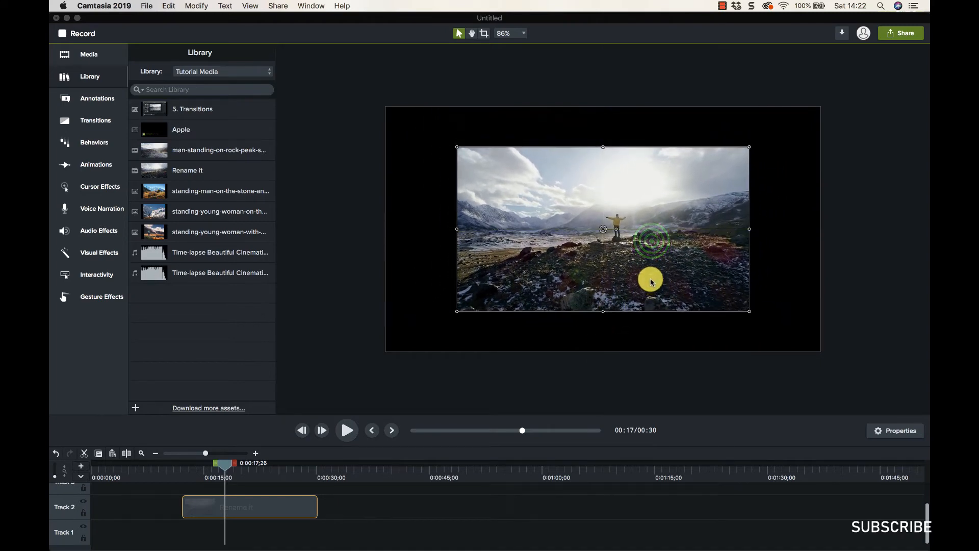
{"action": "left_click", "coordinate": [78, 76]}
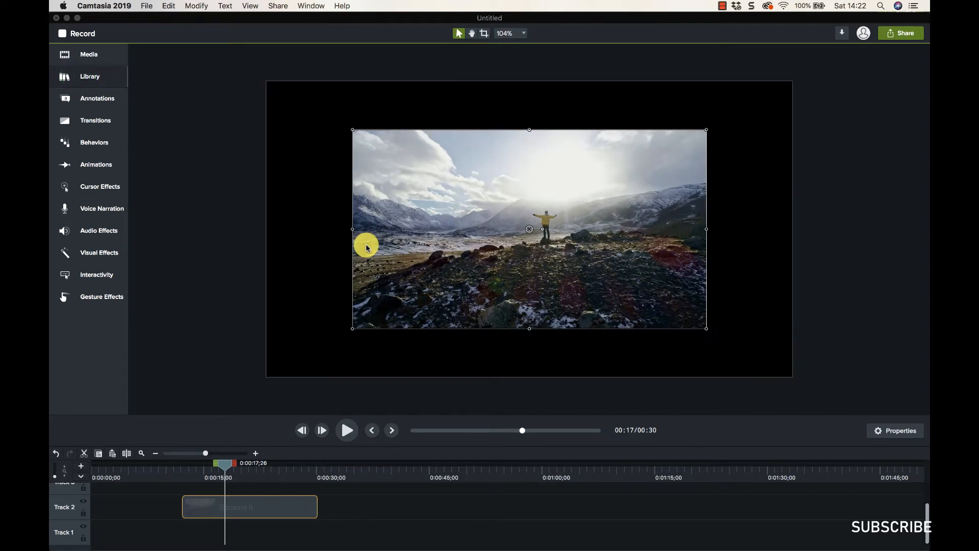
- Move the clip toward the canvas's upper-left corner so that part of it extends past the canvas edges, and deselect it
{"action": "left_click", "coordinate": [511, 125]}
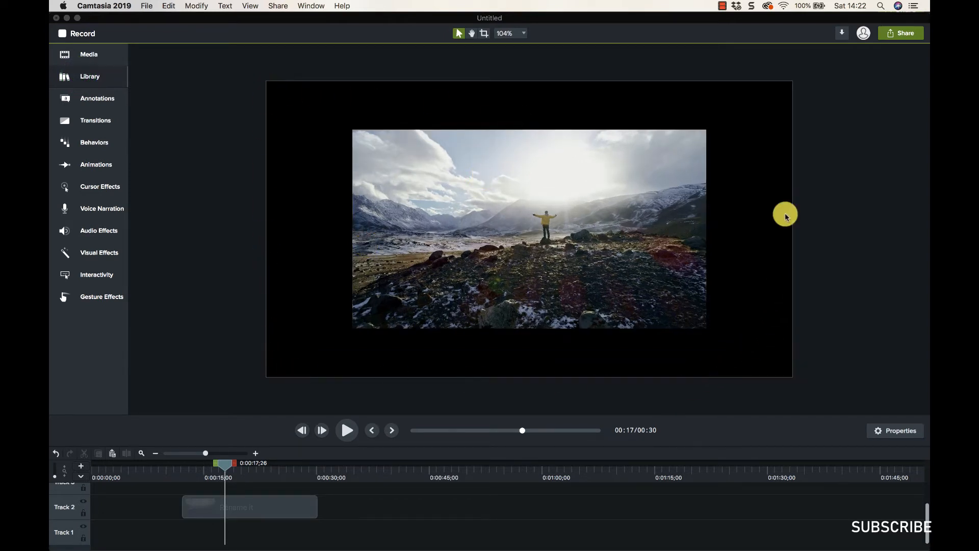
{"action": "left_click", "coordinate": [460, 198]}
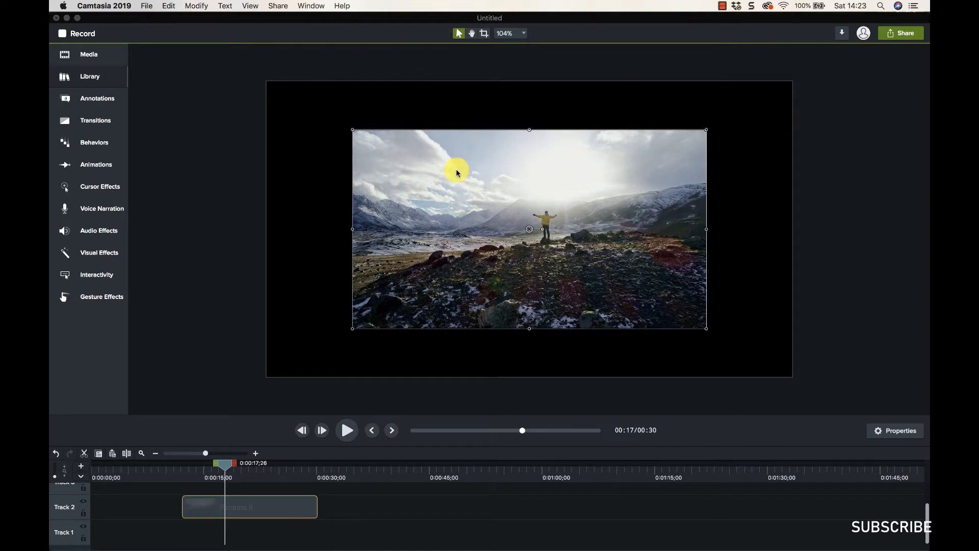
{"action": "left_click", "coordinate": [467, 116]}
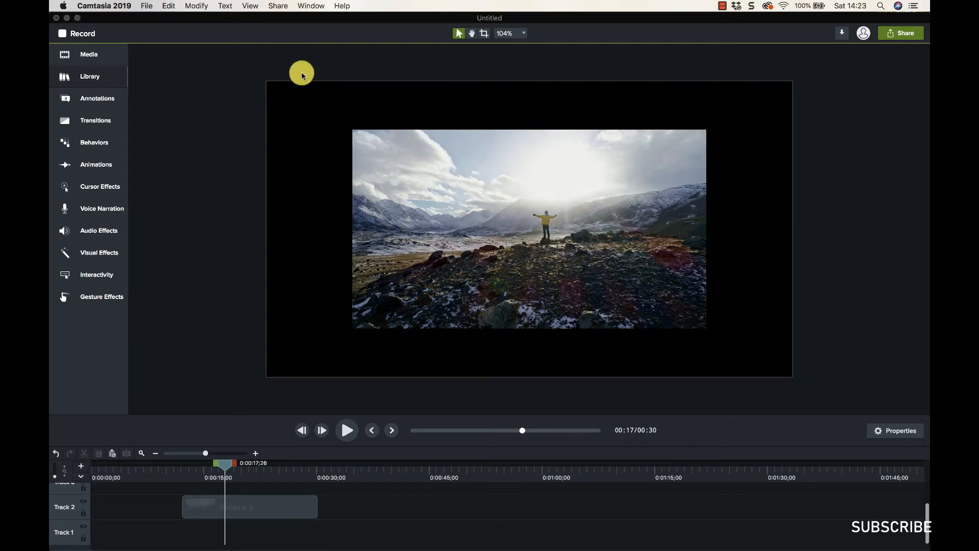
{"action": "left_click_drag", "start_coordinate": [492, 223], "coordinate": [372, 148]}
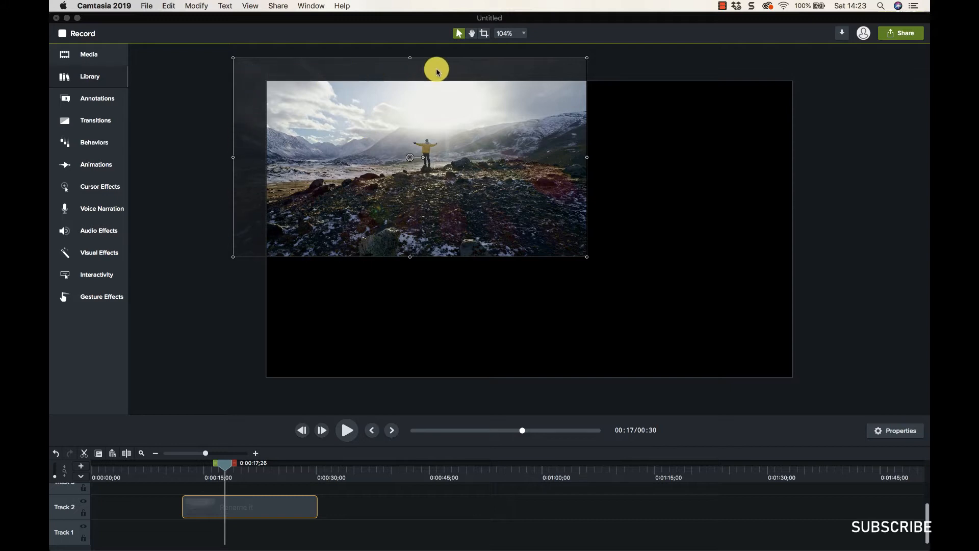
{"action": "left_click", "coordinate": [376, 284]}
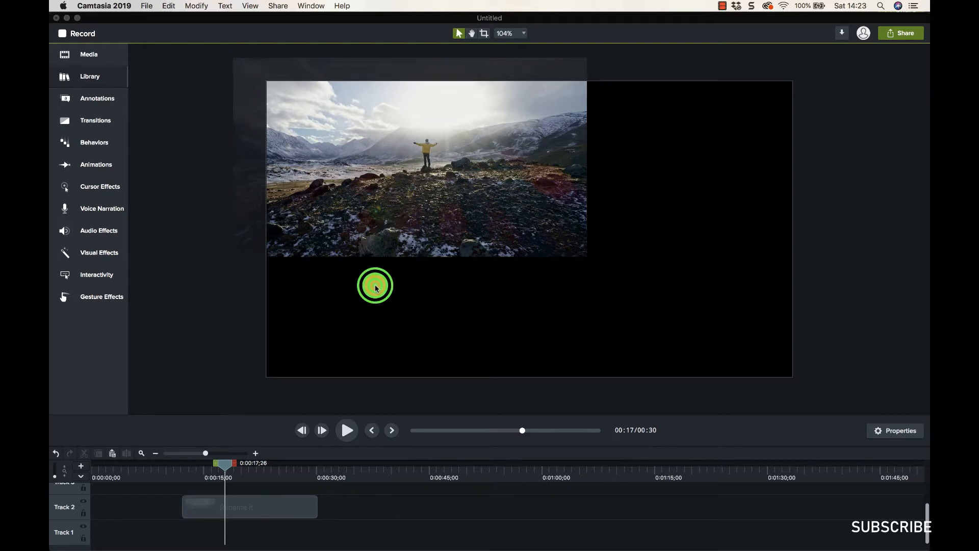
- Resize the clip by its corners until it exactly fills the canvas, and deselect it
{"action": "left_click", "coordinate": [490, 237]}
{"action": "left_click_drag", "start_coordinate": [585, 259], "coordinate": [789, 375]}
{"action": "left_click_drag", "start_coordinate": [632, 273], "coordinate": [630, 278]}
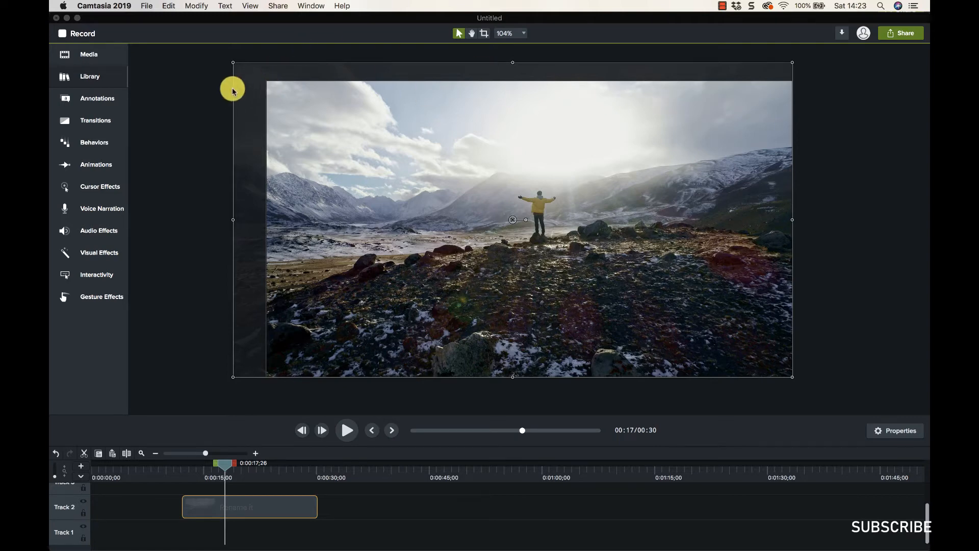
{"action": "left_click_drag", "start_coordinate": [233, 63], "coordinate": [266, 92]}
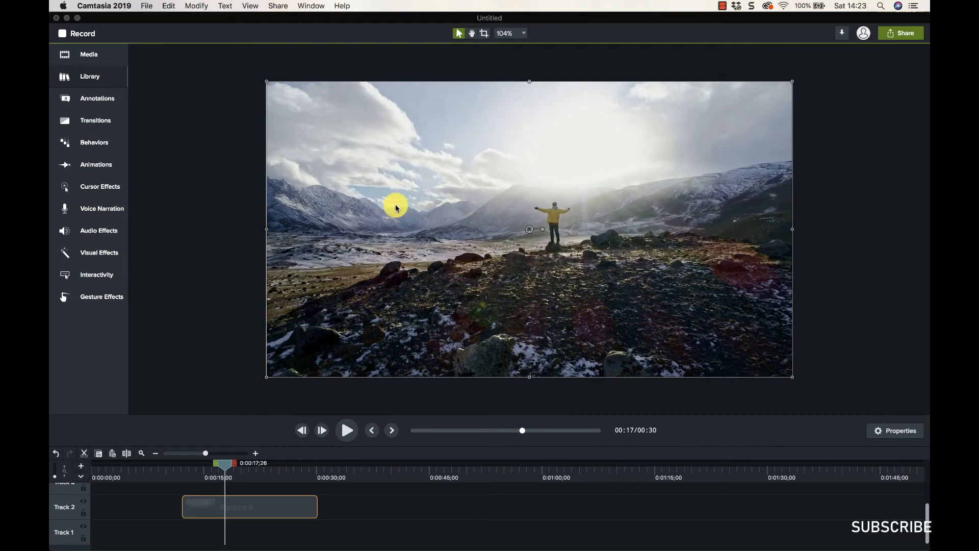
{"action": "scroll", "coordinate": [397, 208], "scroll_direction": "down", "scroll_amount": 3}
{"action": "left_click", "coordinate": [332, 349]}
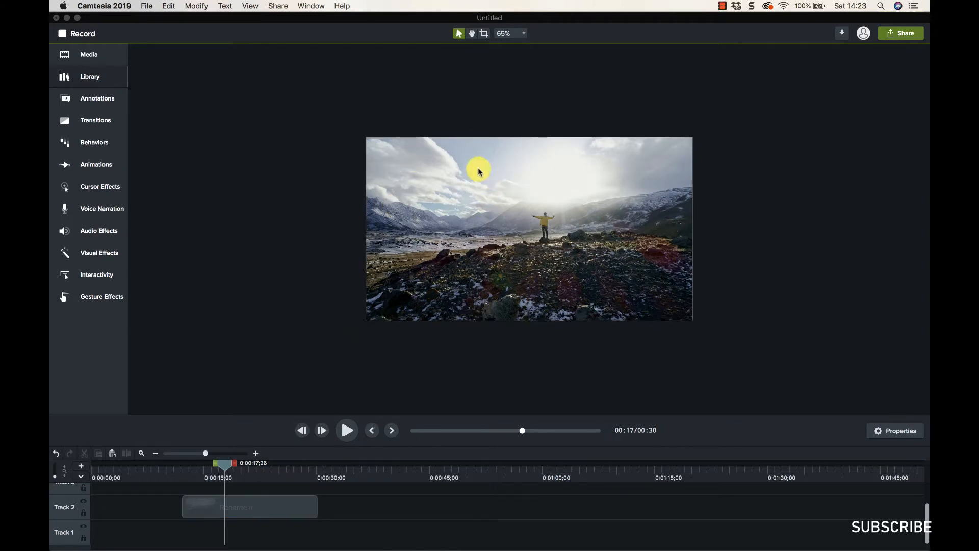
- Delete the "Rename it" clip from Track 2
{"action": "left_click", "coordinate": [262, 496]}
{"action": "left_click", "coordinate": [258, 508]}
{"action": "right_click", "coordinate": [259, 509]}
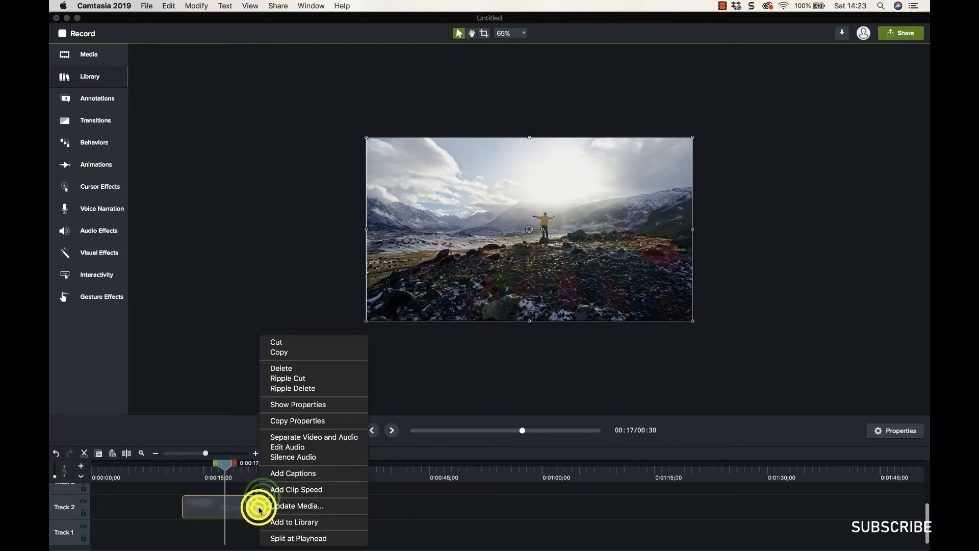
{"action": "left_click", "coordinate": [285, 375]}
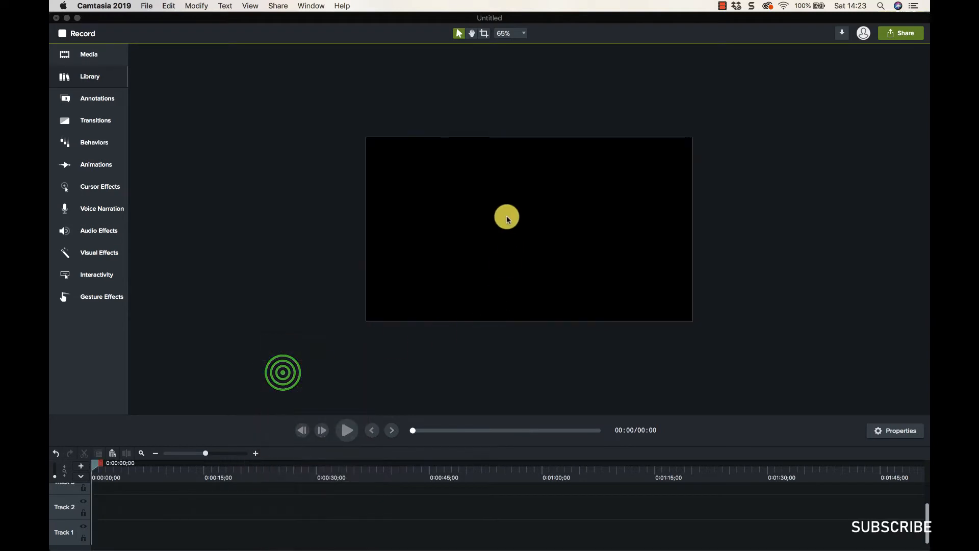
- Detach the canvas into its own window, reposition that window over the workspace, and zoom its view to 115%
{"action": "left_click", "coordinate": [515, 33]}
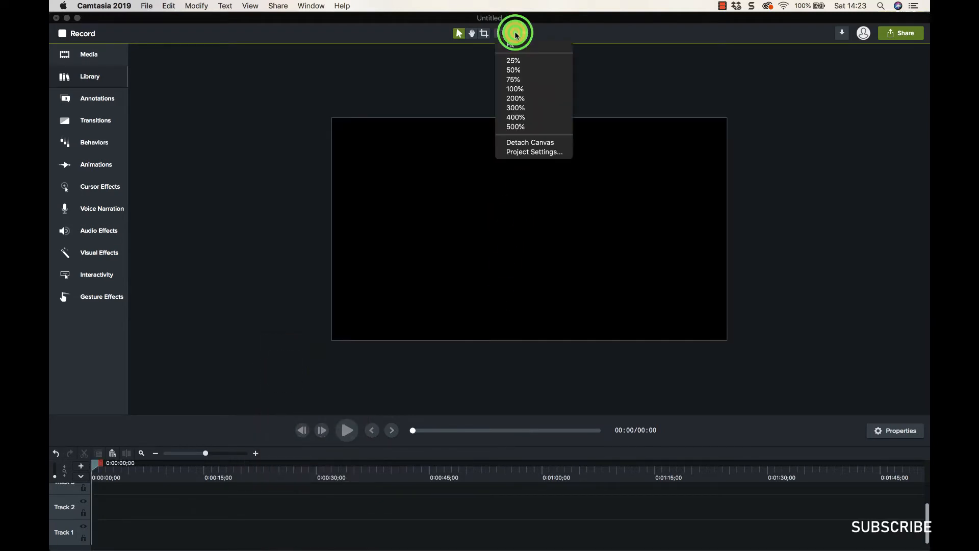
{"action": "left_click", "coordinate": [525, 145]}
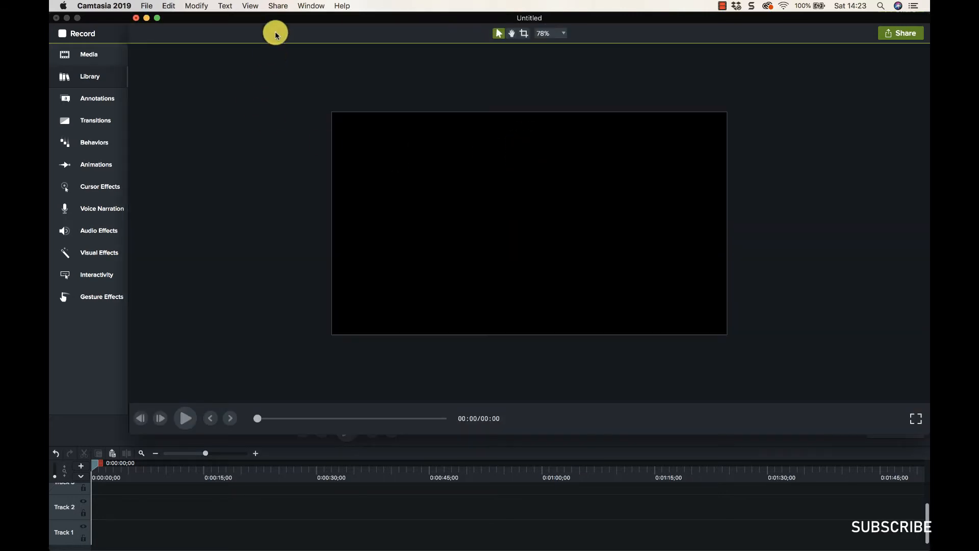
{"action": "left_click_drag", "start_coordinate": [283, 20], "coordinate": [271, 53]}
{"action": "scroll", "coordinate": [320, 278], "scroll_direction": "up", "scroll_amount": 3}
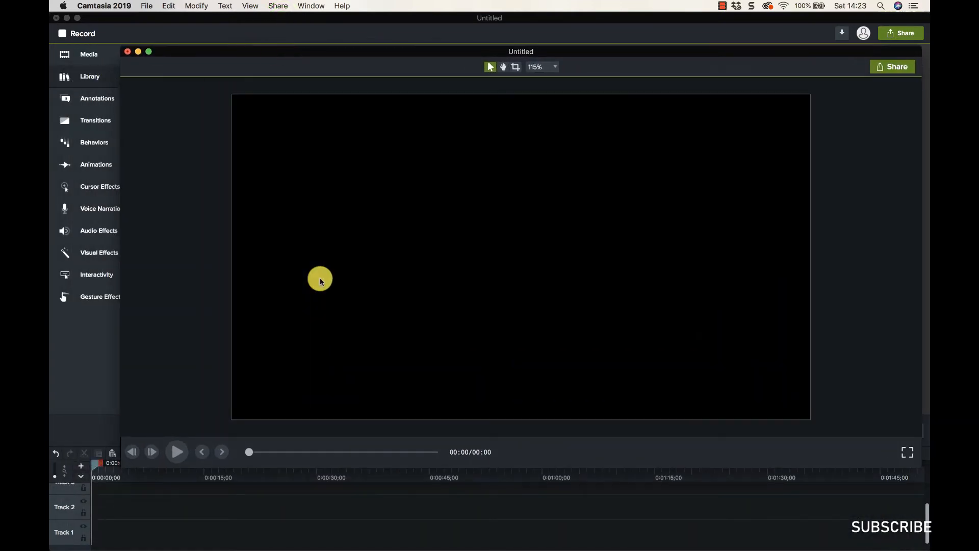
{"action": "left_click_drag", "start_coordinate": [222, 53], "coordinate": [202, 62]}
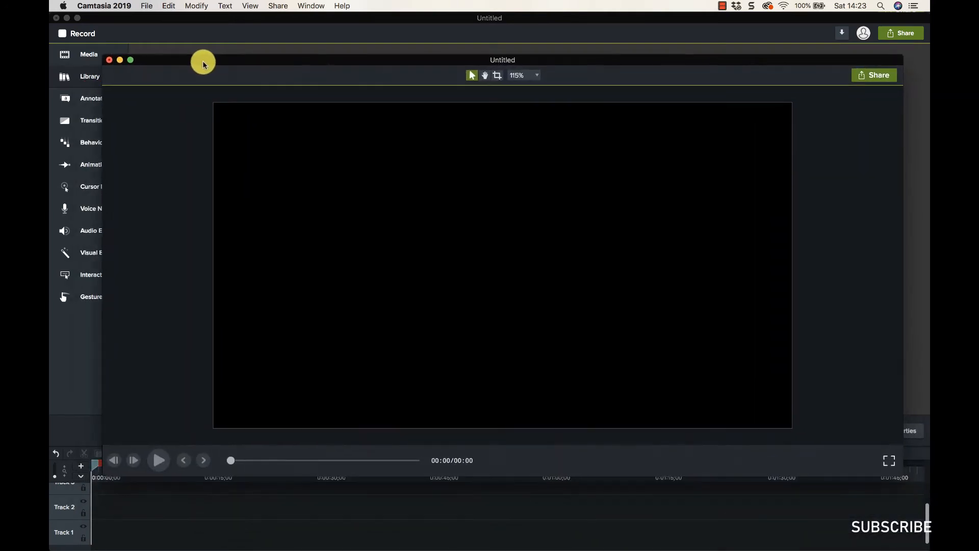
- Show the detached canvas full screen, return it to its window, and reattach it to the main workspace
{"action": "left_click", "coordinate": [890, 466]}
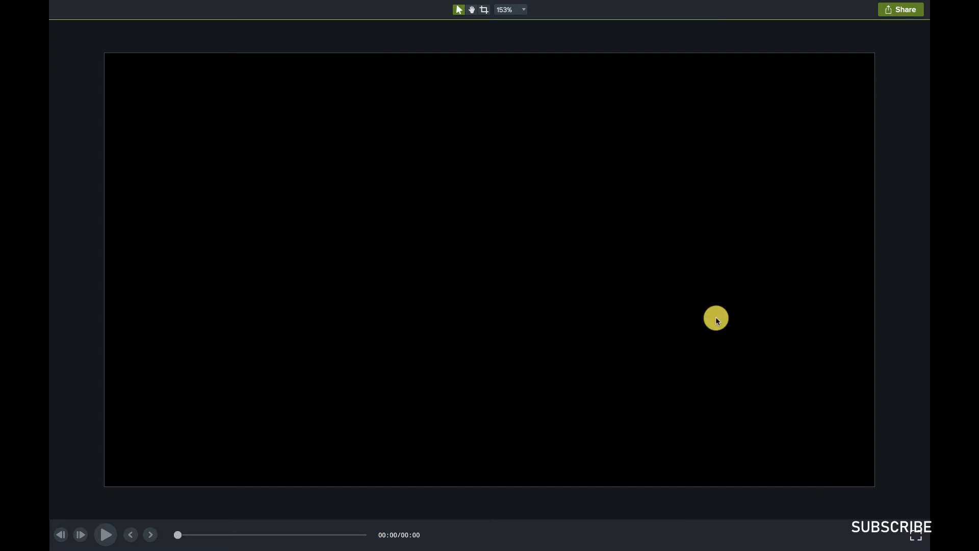
{"action": "left_click", "coordinate": [916, 534]}
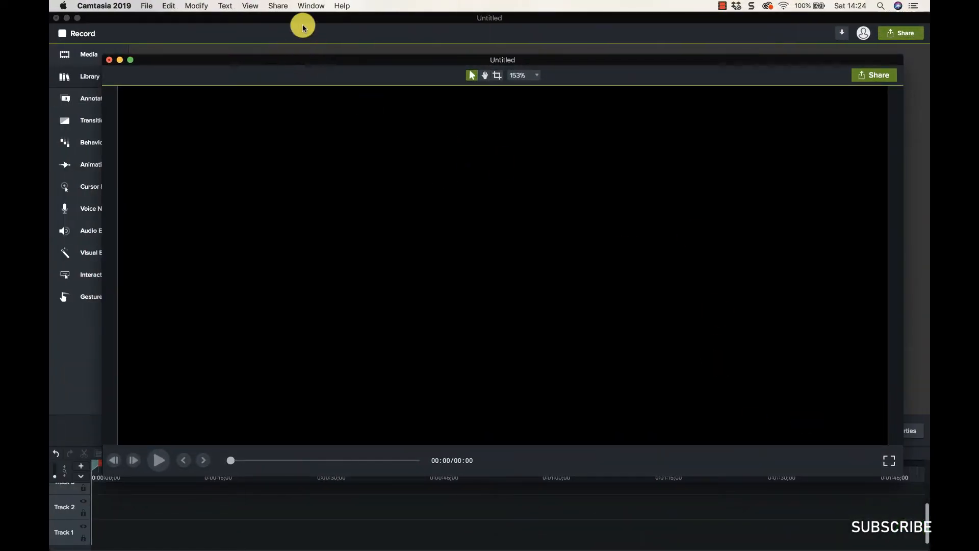
{"action": "left_click", "coordinate": [307, 6]}
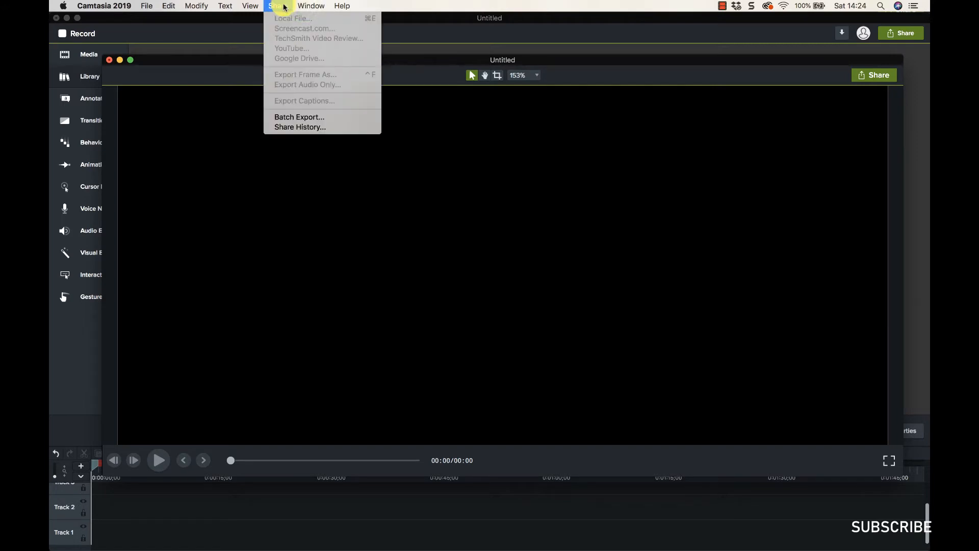
{"action": "mouse_move", "coordinate": [250, 5]}
{"action": "mouse_move", "coordinate": [261, 97]}
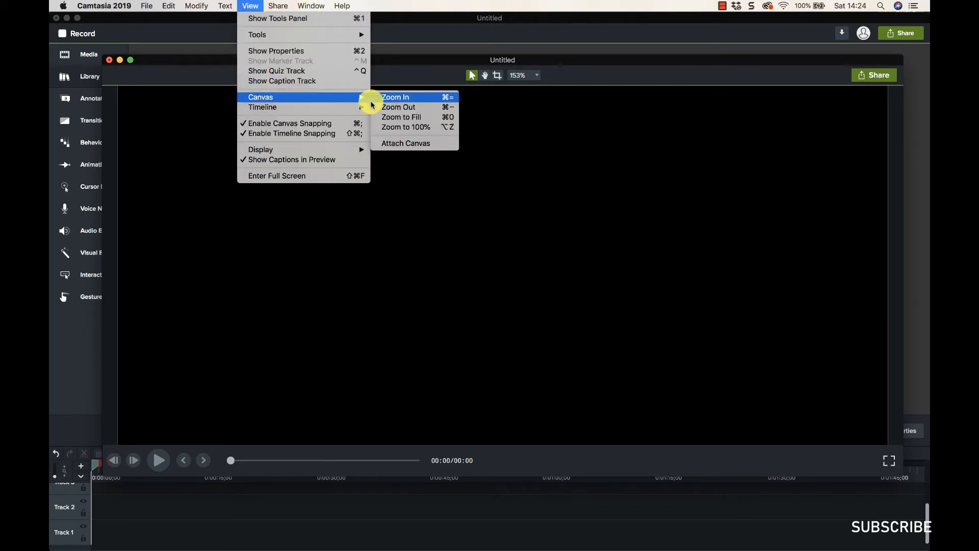
{"action": "left_click", "coordinate": [389, 144]}
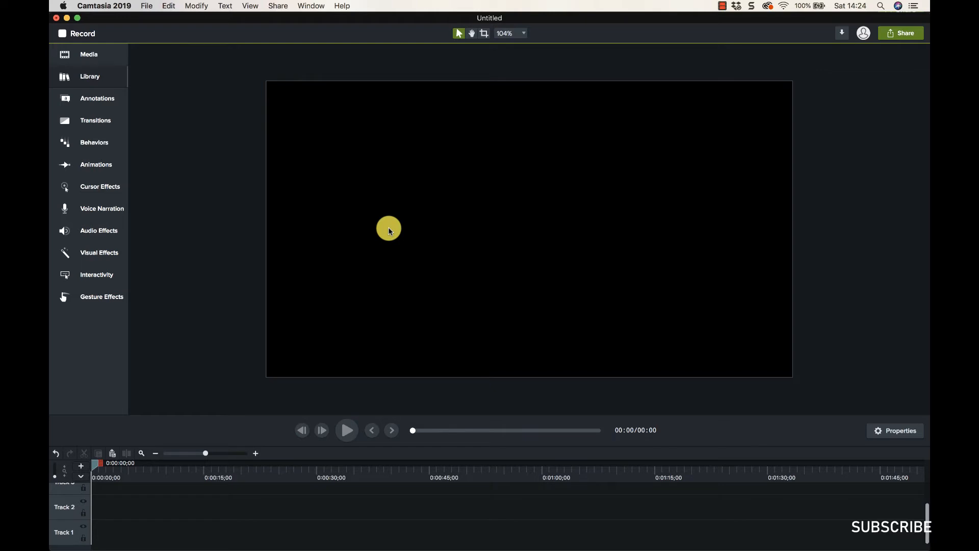
- In the project settings, set custom canvas dimensions with a width of 1080 and a height of 1080
{"action": "left_click", "coordinate": [513, 35]}
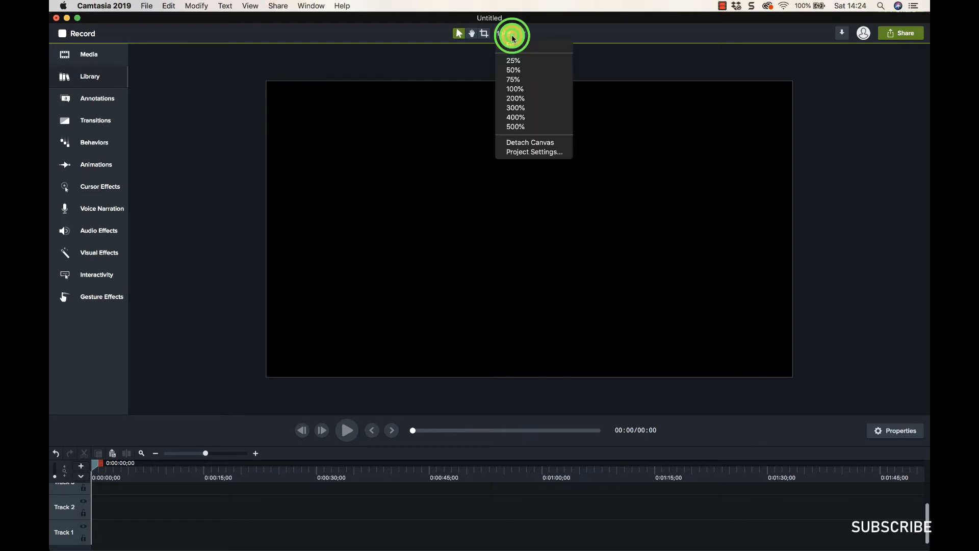
{"action": "left_click", "coordinate": [521, 151]}
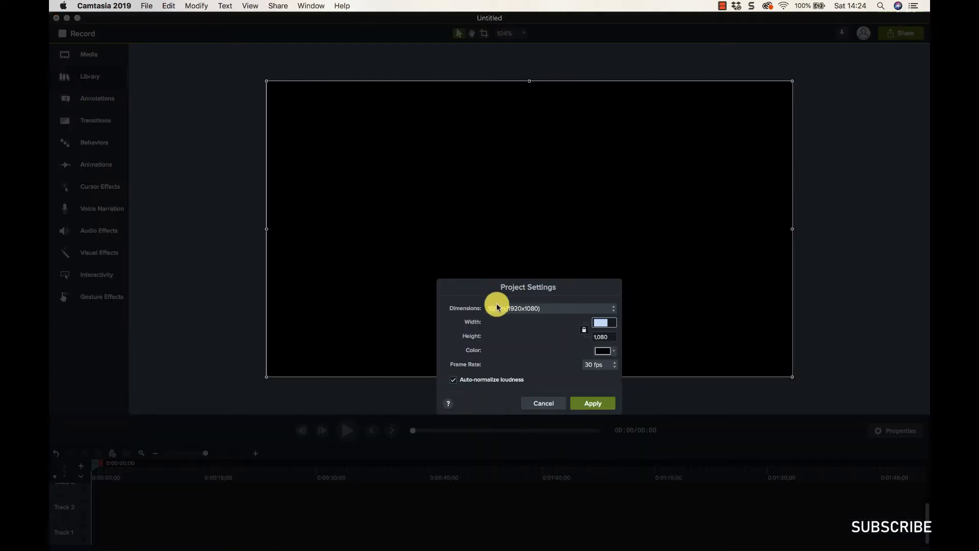
{"action": "left_click", "coordinate": [551, 310]}
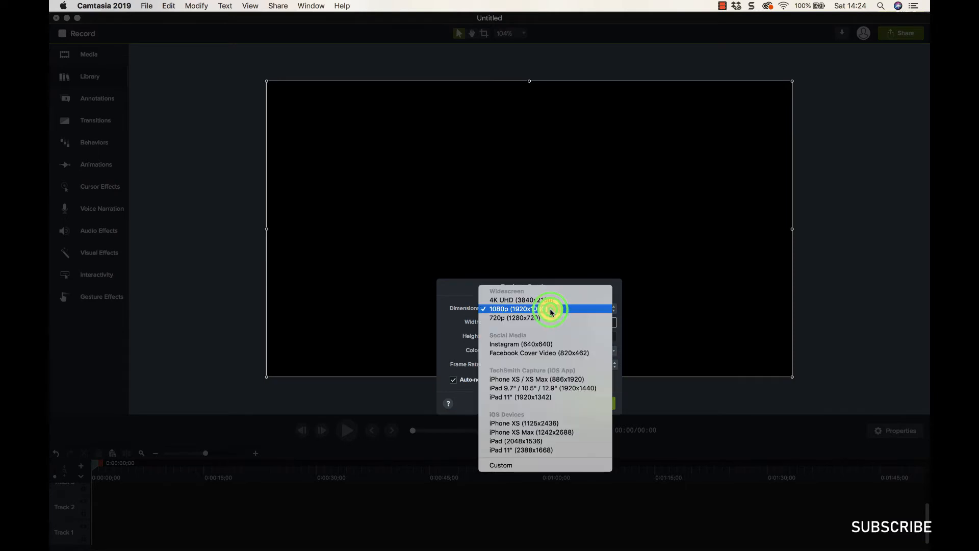
{"action": "left_click", "coordinate": [543, 317]}
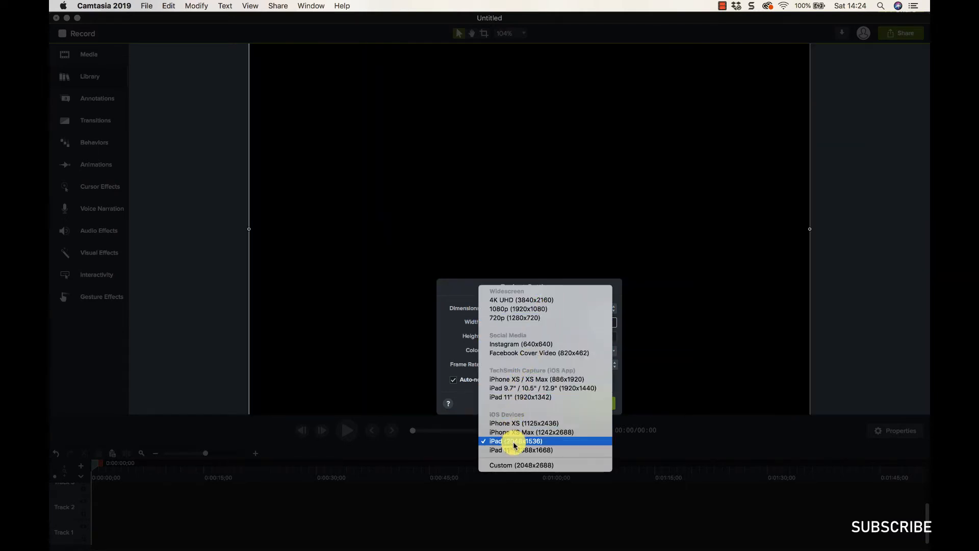
{"action": "left_click", "coordinate": [512, 463]}
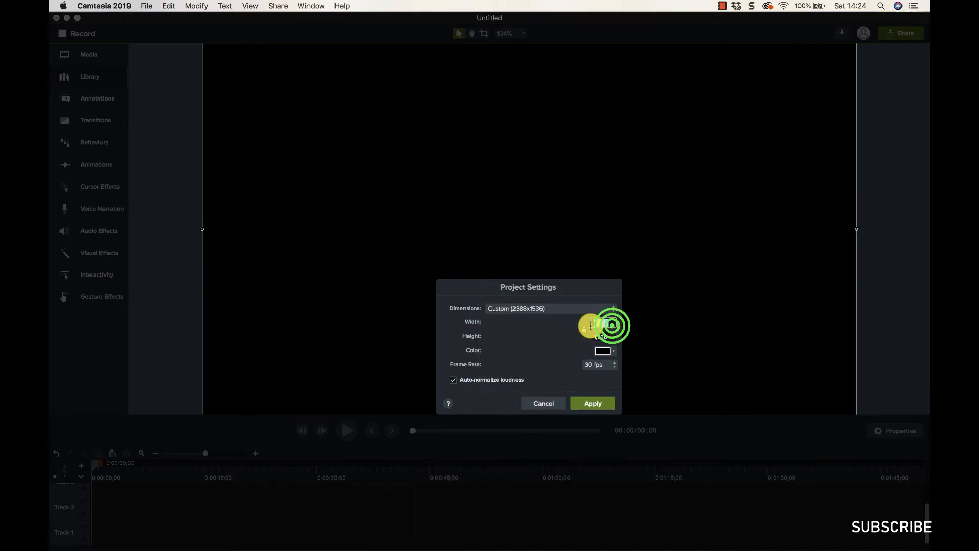
{"action": "type", "text": "1080"}
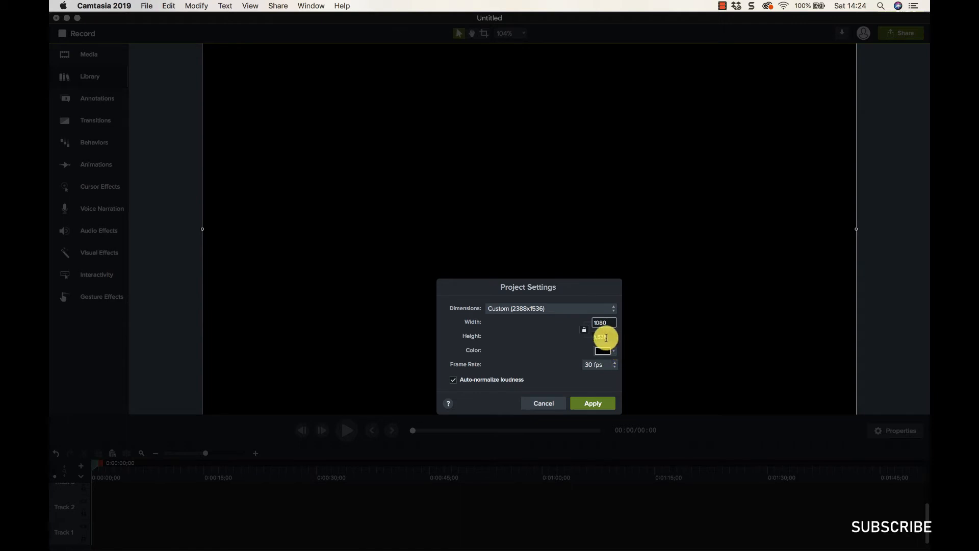
{"action": "left_click", "coordinate": [605, 337]}
{"action": "type", "text": "1080"}
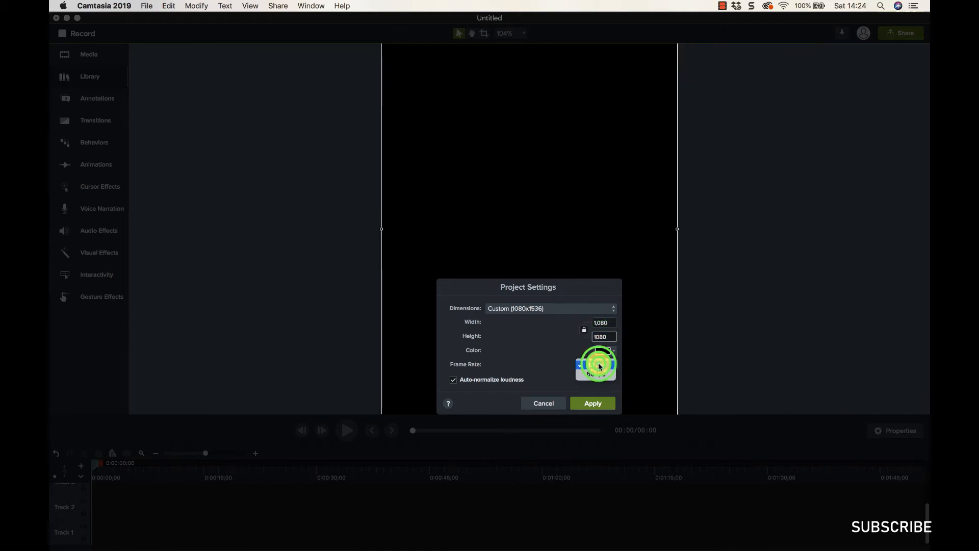
- Set the canvas colour to white and apply the project settings
{"action": "left_click", "coordinate": [597, 366]}
{"action": "left_click", "coordinate": [607, 351]}
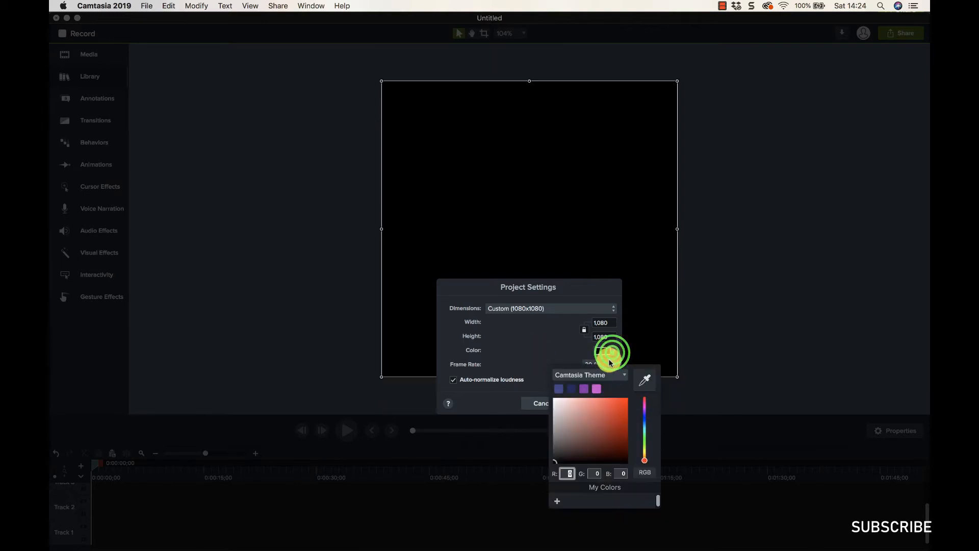
{"action": "left_click_drag", "start_coordinate": [586, 443], "coordinate": [533, 378]}
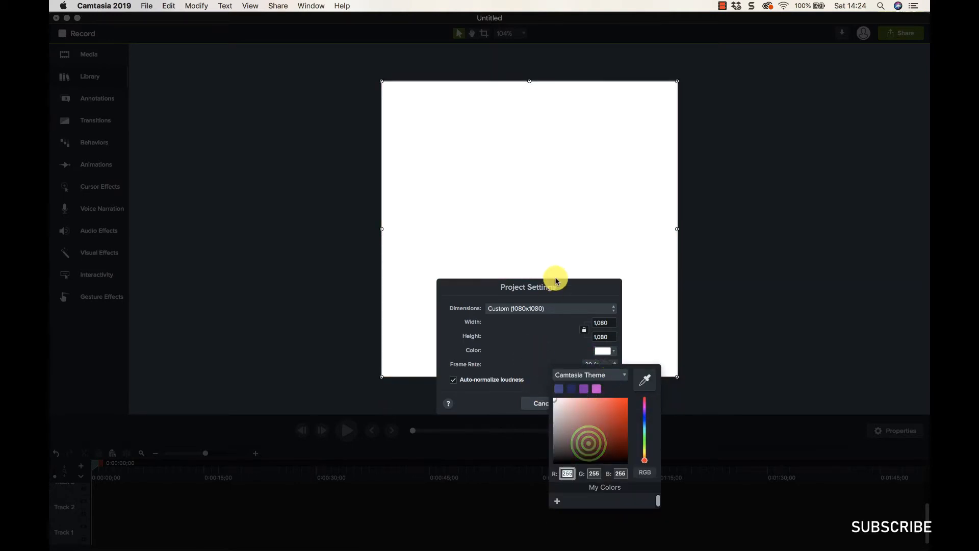
{"action": "left_click", "coordinate": [520, 374]}
{"action": "left_click", "coordinate": [587, 402]}
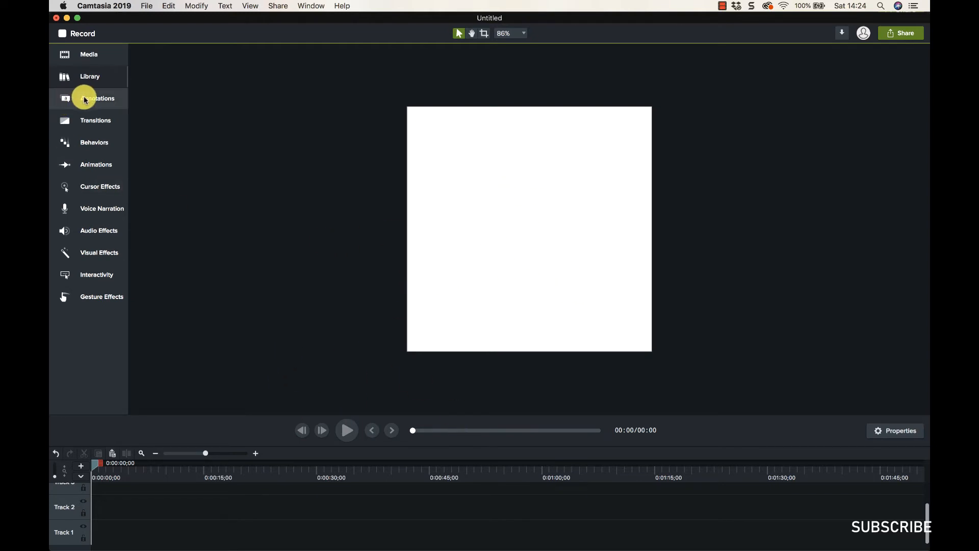
- Reopen the project settings and set the canvas dimensions to the 4K UHD (3840x2160) preset
{"action": "left_click", "coordinate": [511, 33]}
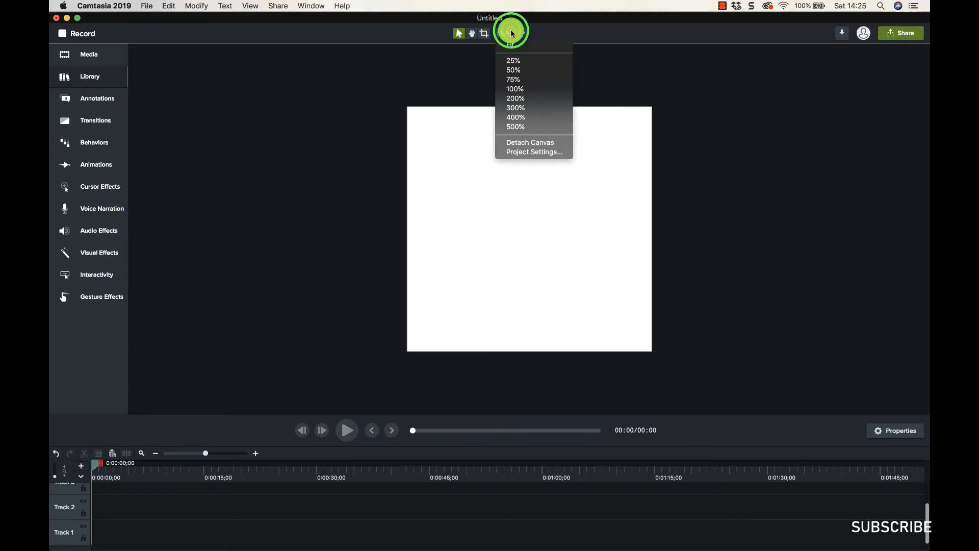
{"action": "left_click", "coordinate": [525, 152]}
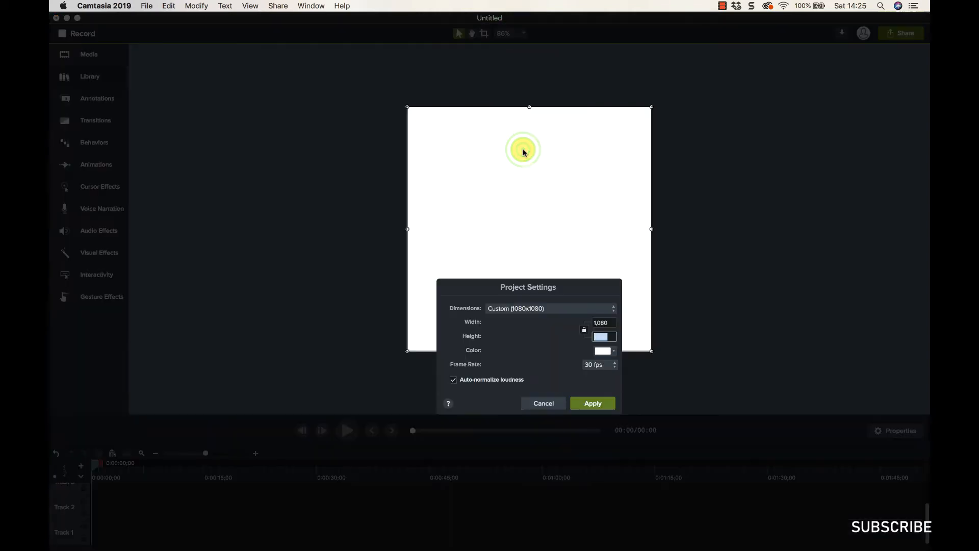
{"action": "left_click", "coordinate": [582, 310]}
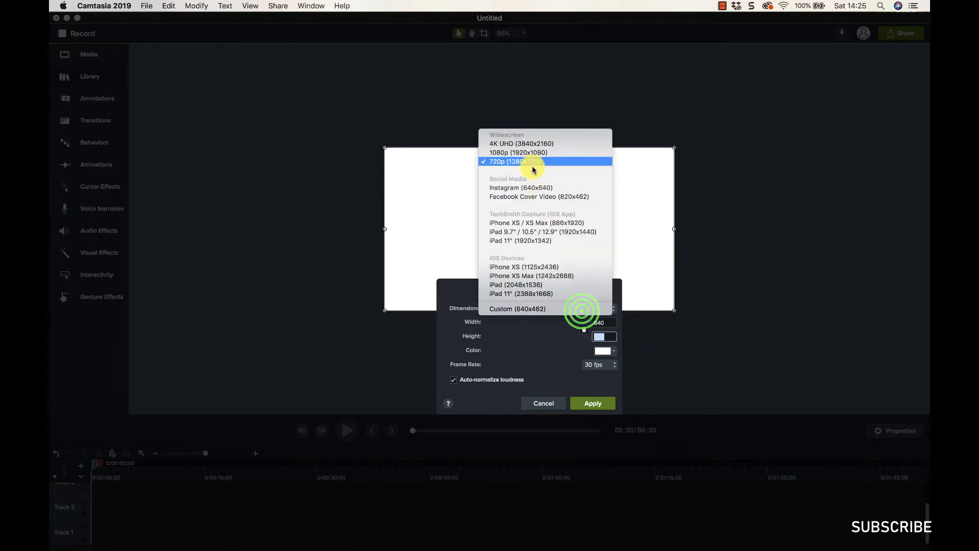
{"action": "left_click", "coordinate": [530, 145]}
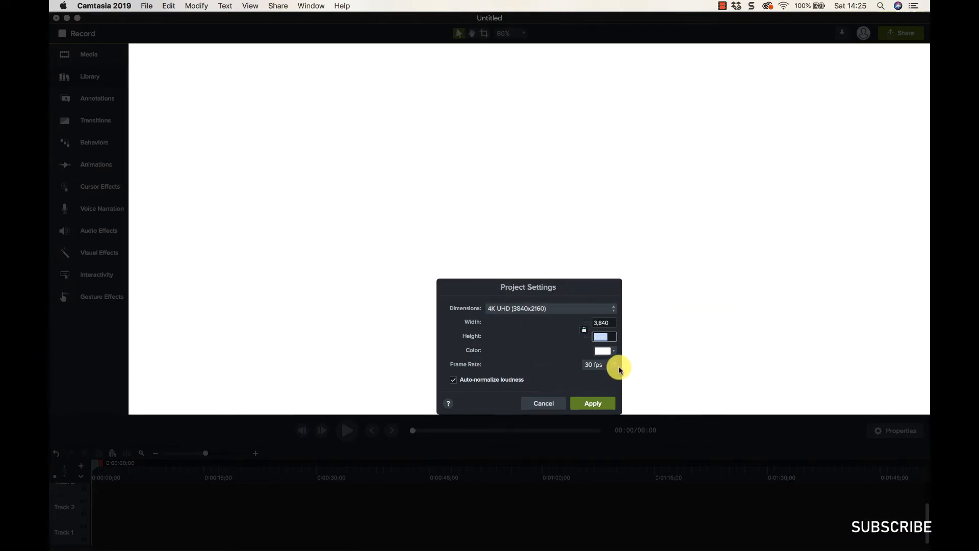
- Set the canvas colour back to black and apply the project settings
{"action": "left_click", "coordinate": [611, 350]}
{"action": "mouse_move", "coordinate": [575, 417]}
{"action": "left_mouse_down"}
{"action": "mouse_move", "coordinate": [568, 448]}
{"action": "mouse_move", "coordinate": [540, 470]}
{"action": "left_mouse_up"}
{"action": "left_click", "coordinate": [659, 306]}
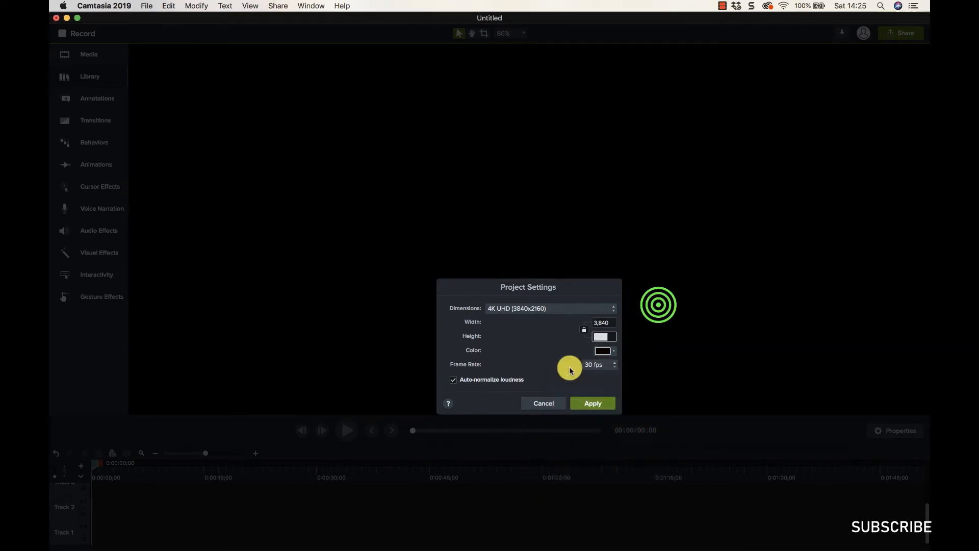
{"action": "left_click", "coordinate": [586, 403]}
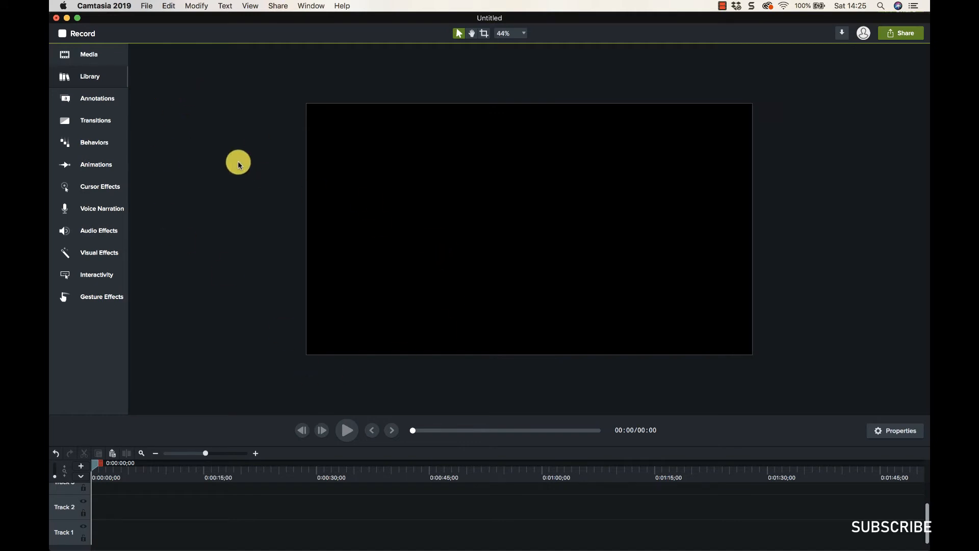
- Add the white Basic rectangle shape at the start of Track 2, enlarge it to cover the whole canvas, and deselect it
{"action": "left_click", "coordinate": [97, 99]}
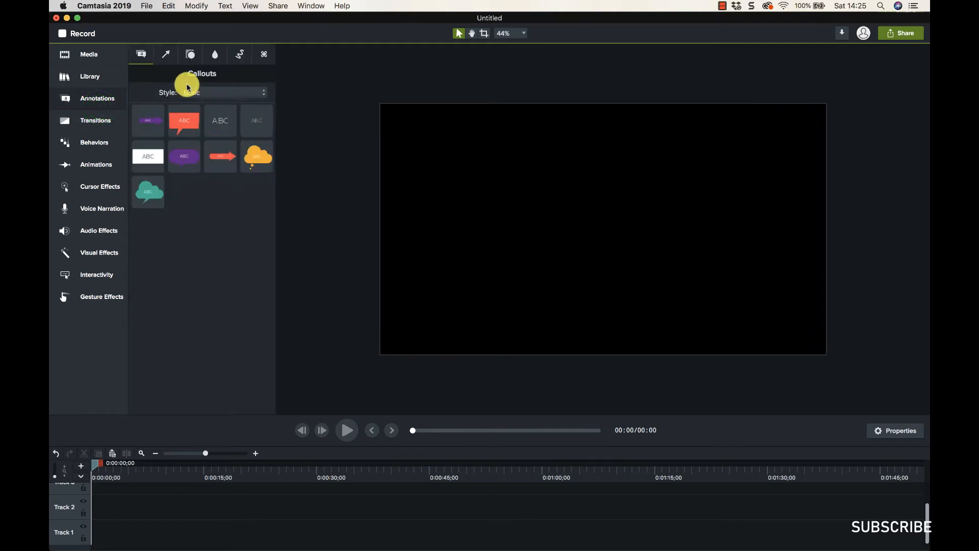
{"action": "left_click", "coordinate": [190, 54]}
{"action": "left_click", "coordinate": [146, 121]}
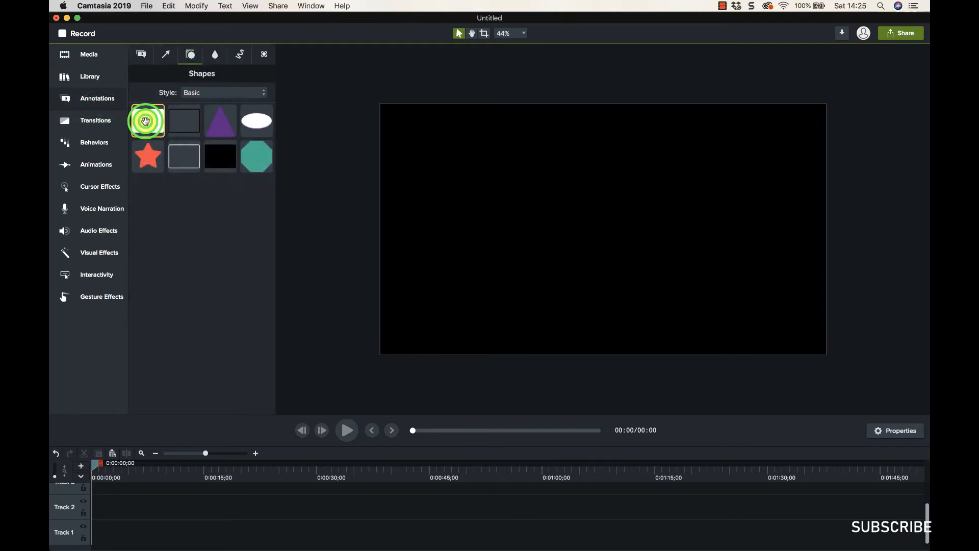
{"action": "left_click_drag", "start_coordinate": [147, 121], "coordinate": [91, 480]}
{"action": "left_click_drag", "start_coordinate": [596, 230], "coordinate": [844, 94]}
{"action": "left_click", "coordinate": [287, 292]}
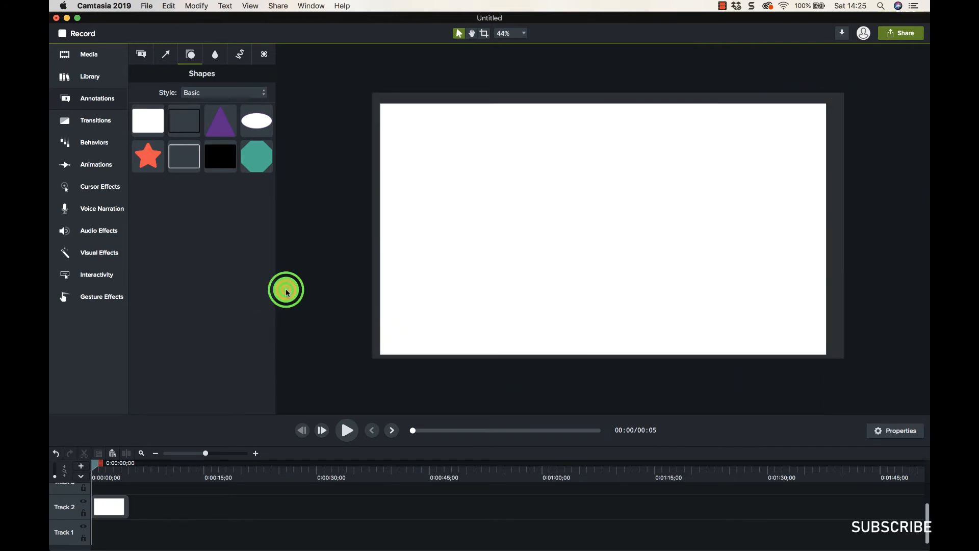
- Lengthen the shape clip on Track 2 to about 18 seconds, and compare the canvas beyond and within the clip
{"action": "left_click", "coordinate": [103, 507]}
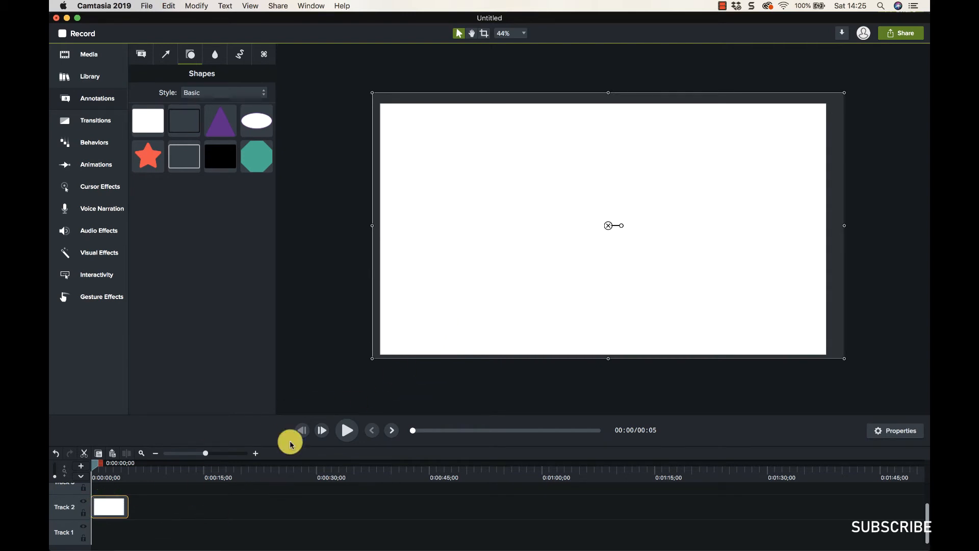
{"action": "left_click_drag", "start_coordinate": [128, 508], "coordinate": [233, 512]}
{"action": "left_click_drag", "start_coordinate": [92, 470], "coordinate": [251, 470]}
{"action": "left_click", "coordinate": [350, 371]}
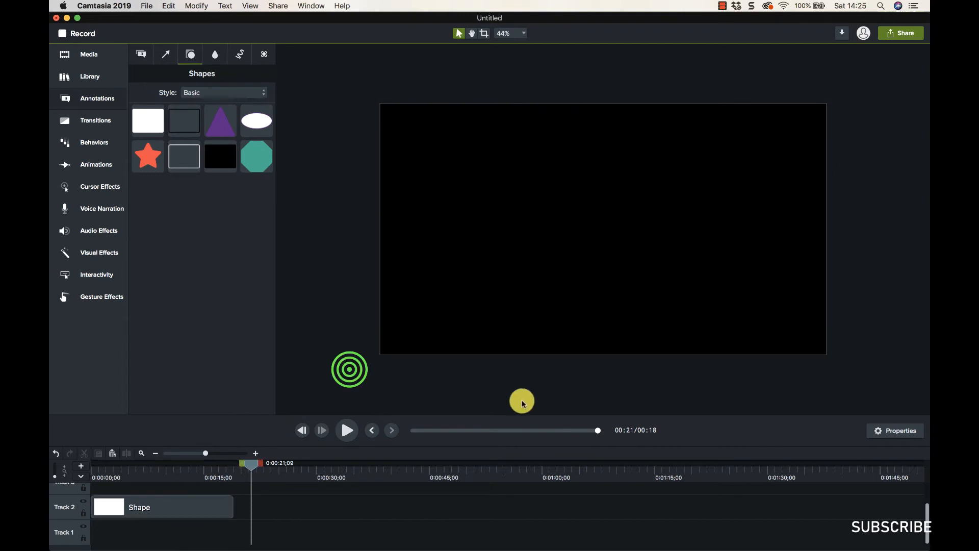
{"action": "left_click_drag", "start_coordinate": [249, 465], "coordinate": [185, 465]}
- Show the shape clip's properties, change its solid fill to bright orange-red, and deselect it
{"action": "left_click", "coordinate": [879, 437]}
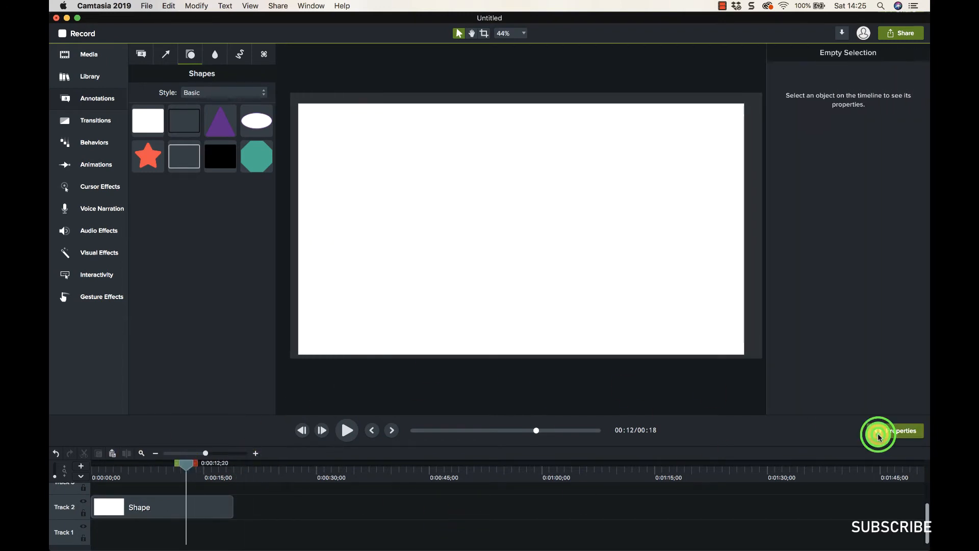
{"action": "left_click", "coordinate": [220, 511]}
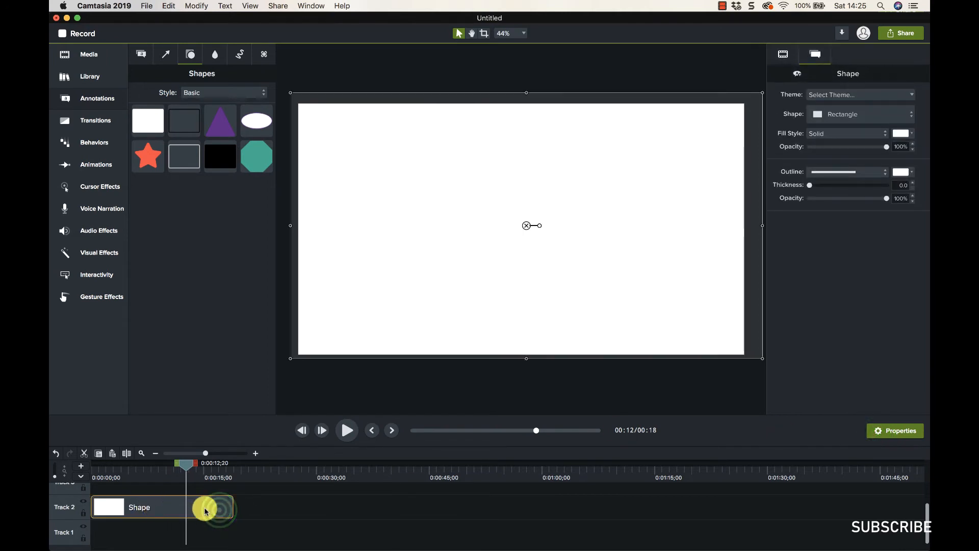
{"action": "left_click", "coordinate": [903, 133]}
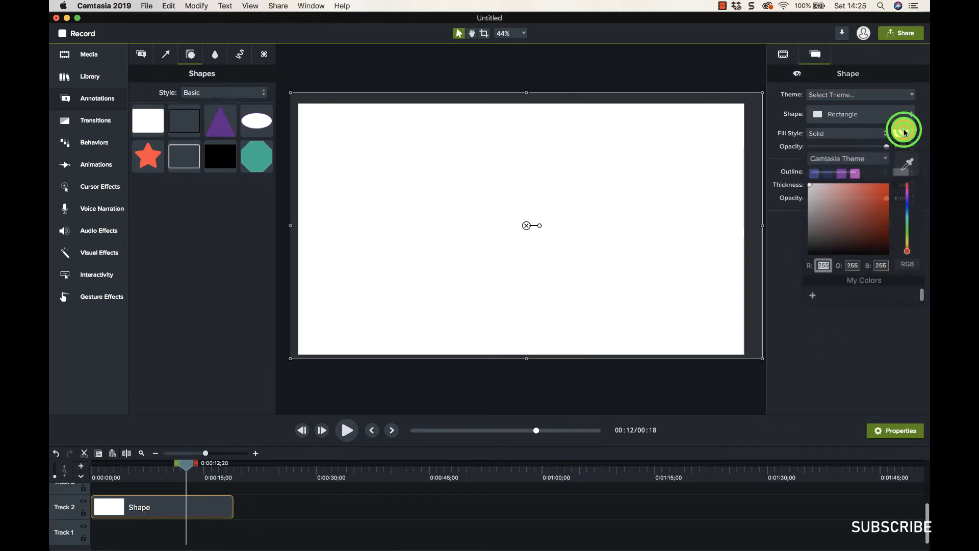
{"action": "left_click_drag", "start_coordinate": [860, 199], "coordinate": [900, 177]}
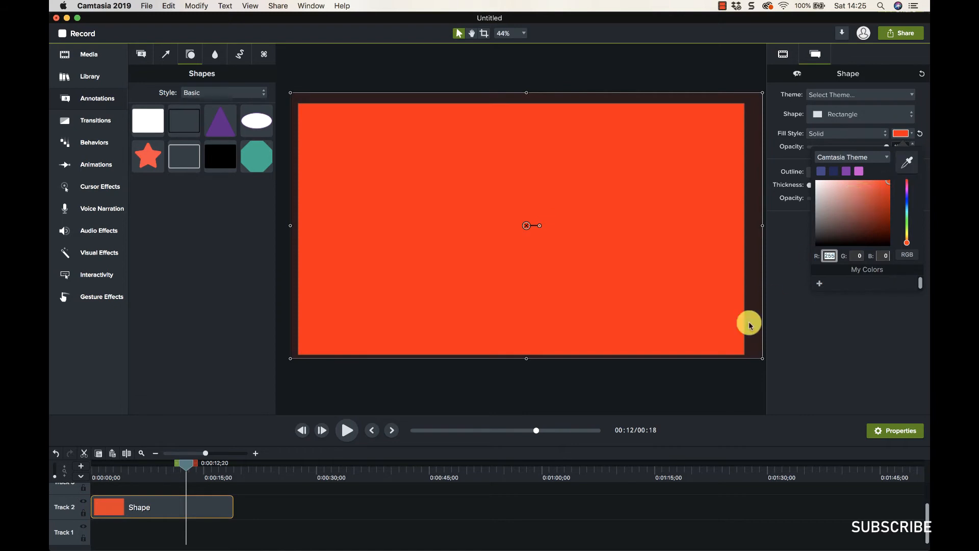
{"action": "left_click", "coordinate": [686, 392]}
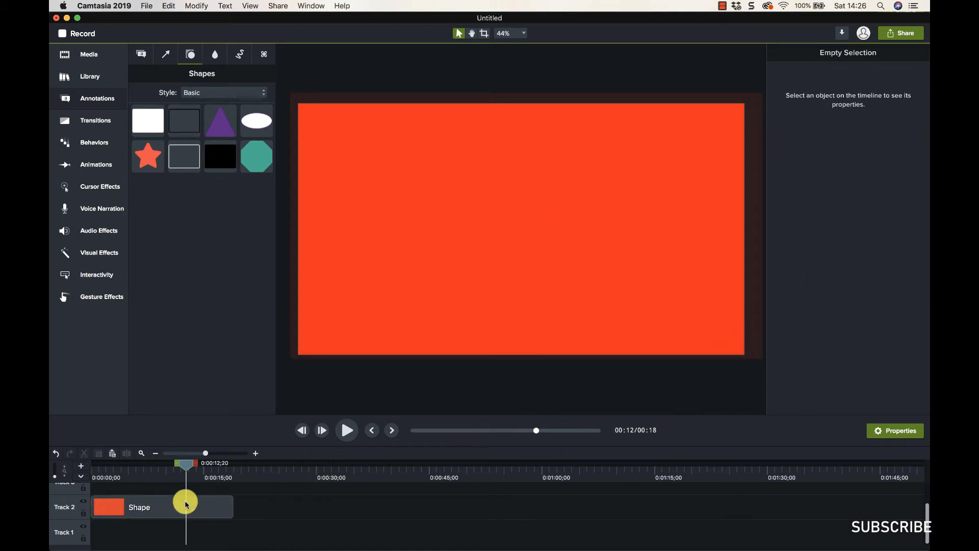
- Delete the orange-red shape clip from Track 2 and close the annotation shapes
{"action": "left_click", "coordinate": [169, 505]}
{"action": "right_click", "coordinate": [170, 506]}
{"action": "left_click", "coordinate": [196, 428]}
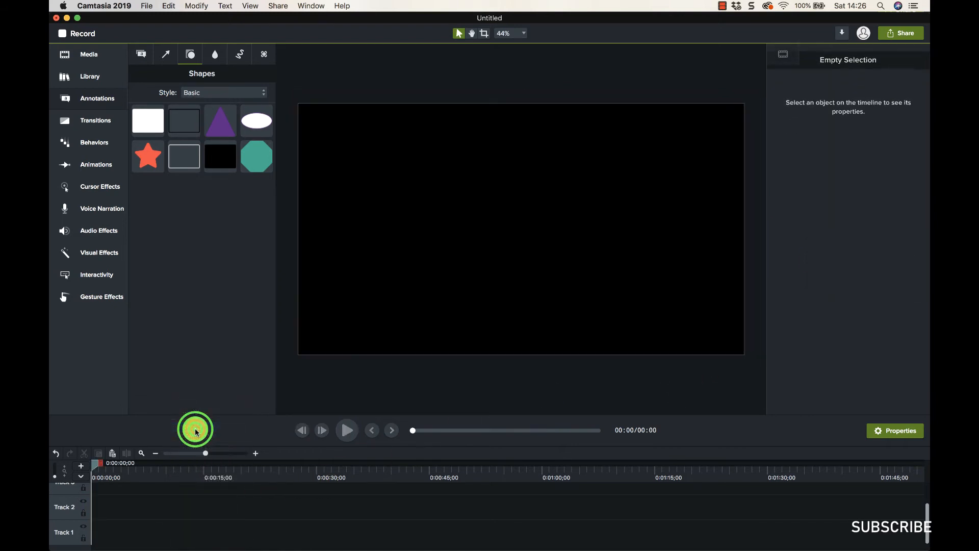
{"action": "left_click", "coordinate": [106, 92]}
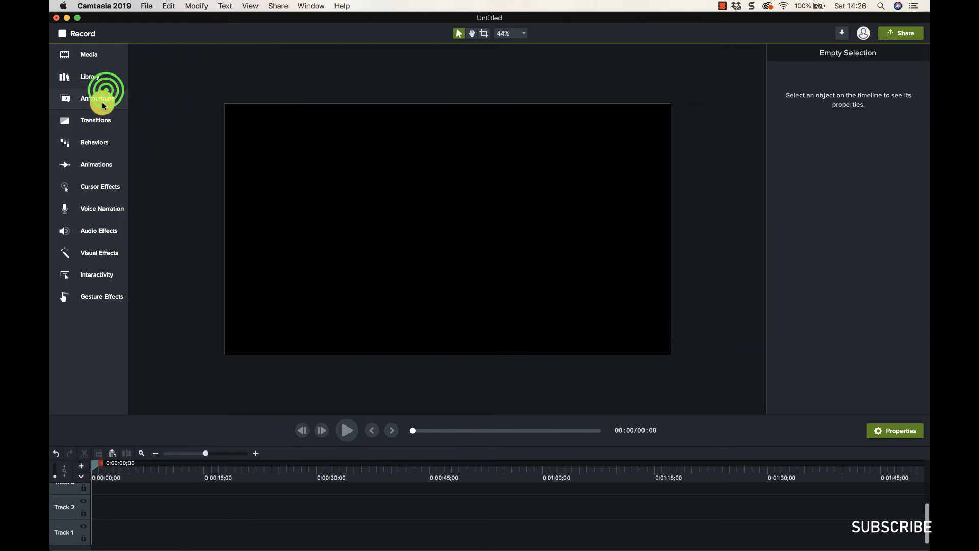
- Review the canvas dimensions and colour in the project settings, and cancel without changing anything
{"action": "left_click", "coordinate": [504, 33]}
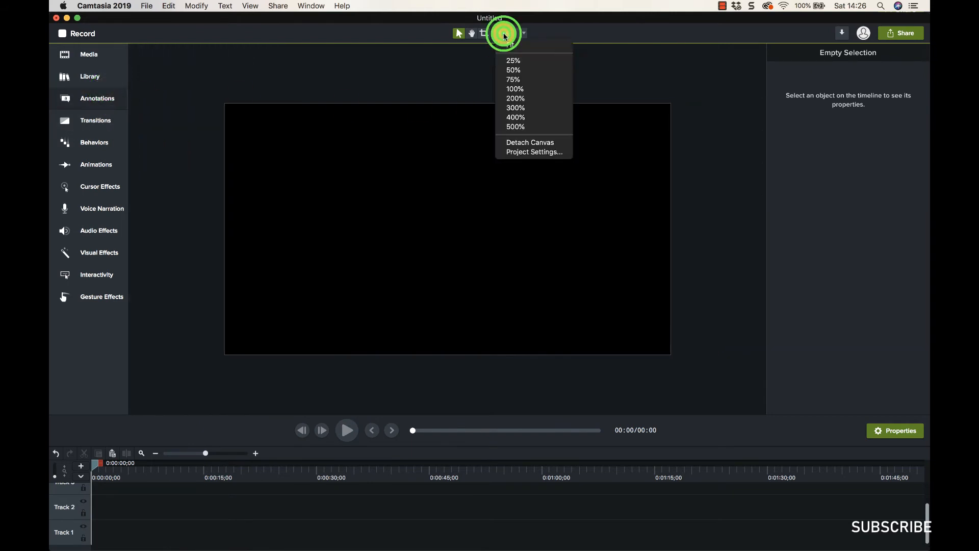
{"action": "left_click", "coordinate": [526, 156]}
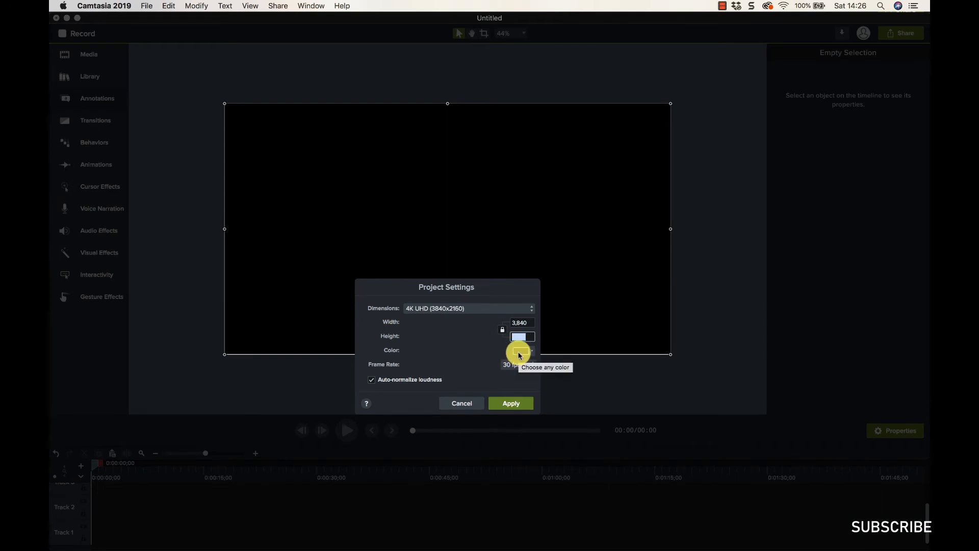
{"action": "left_click", "coordinate": [464, 402]}
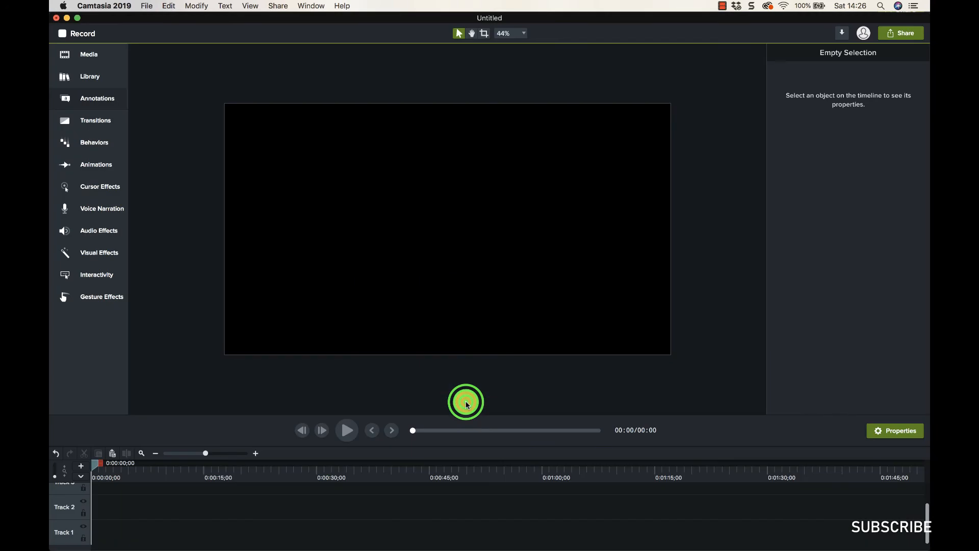
{"action": "left_click", "coordinate": [422, 399]}
- Hide the properties and add the man-standing-on-rock-peak video from the Tutorial Media library to the start of Track 2, closing the library
{"action": "left_click", "coordinate": [907, 432]}
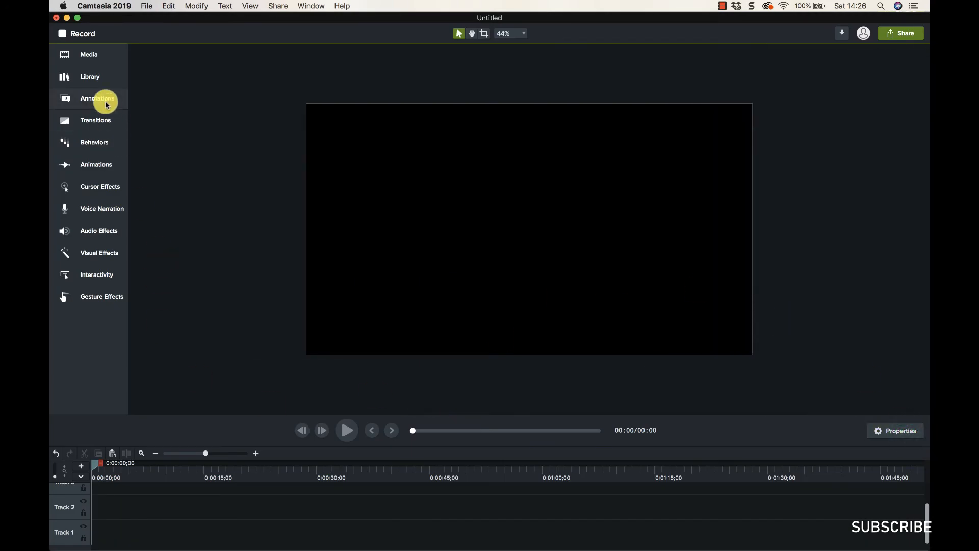
{"action": "left_click", "coordinate": [91, 76]}
{"action": "left_click", "coordinate": [231, 154]}
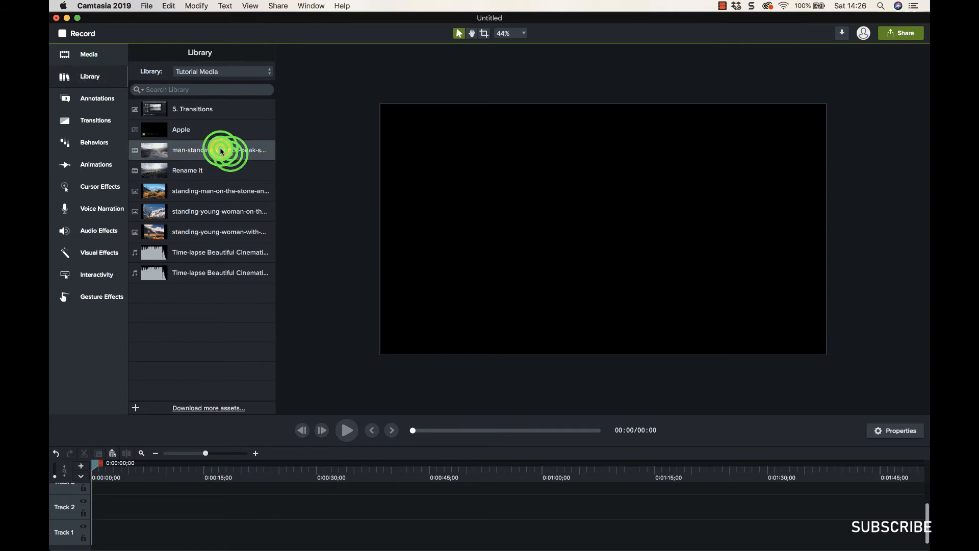
{"action": "left_click_drag", "start_coordinate": [222, 152], "coordinate": [148, 507]}
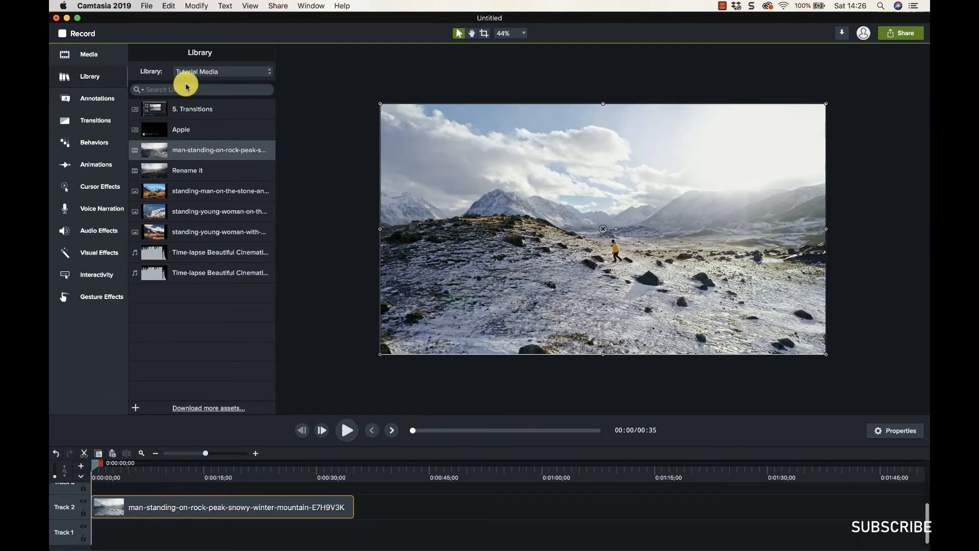
{"action": "left_click", "coordinate": [94, 82]}
- Deselect and reselect the mountain video clip, and try its upper-left resize handle on the canvas
{"action": "mouse_move", "coordinate": [477, 37]}
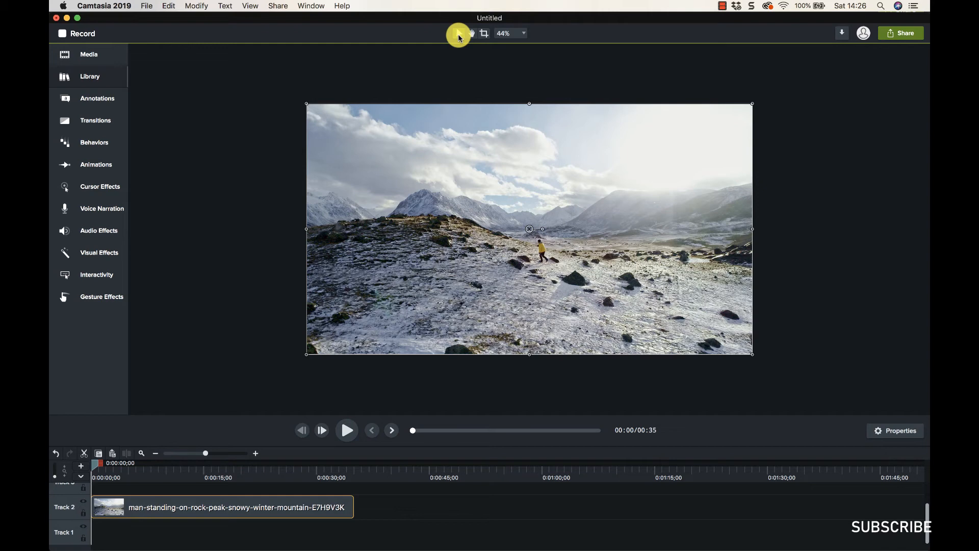
{"action": "left_click", "coordinate": [291, 507]}
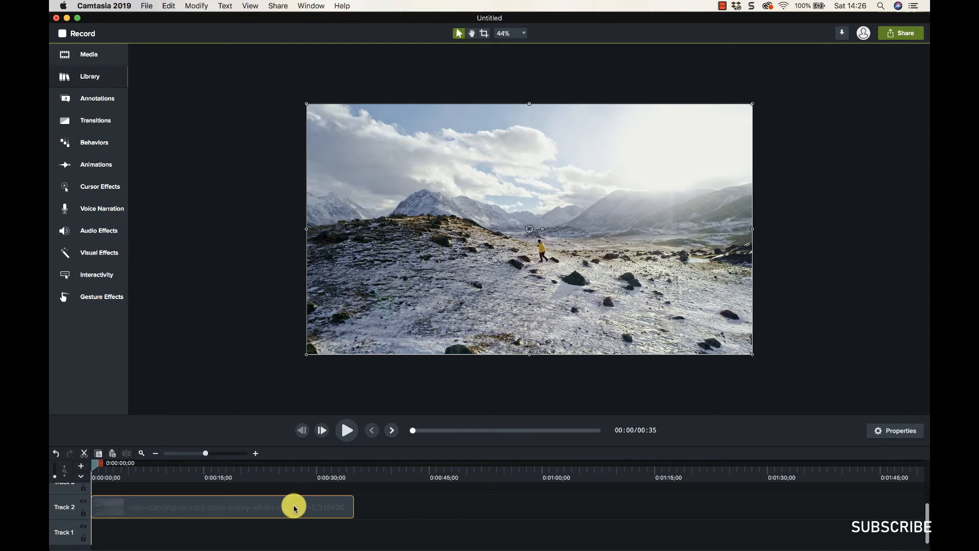
{"action": "left_click", "coordinate": [376, 504]}
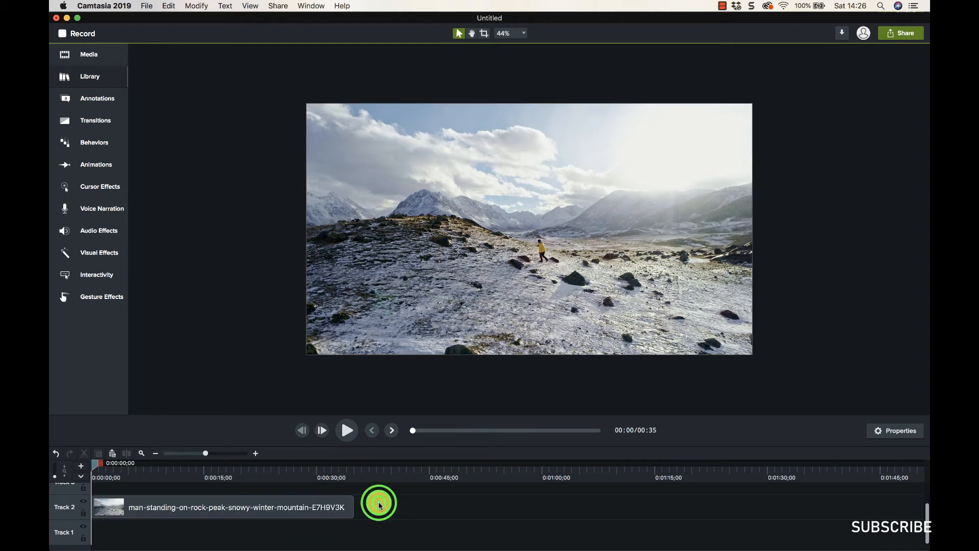
{"action": "left_click", "coordinate": [284, 509]}
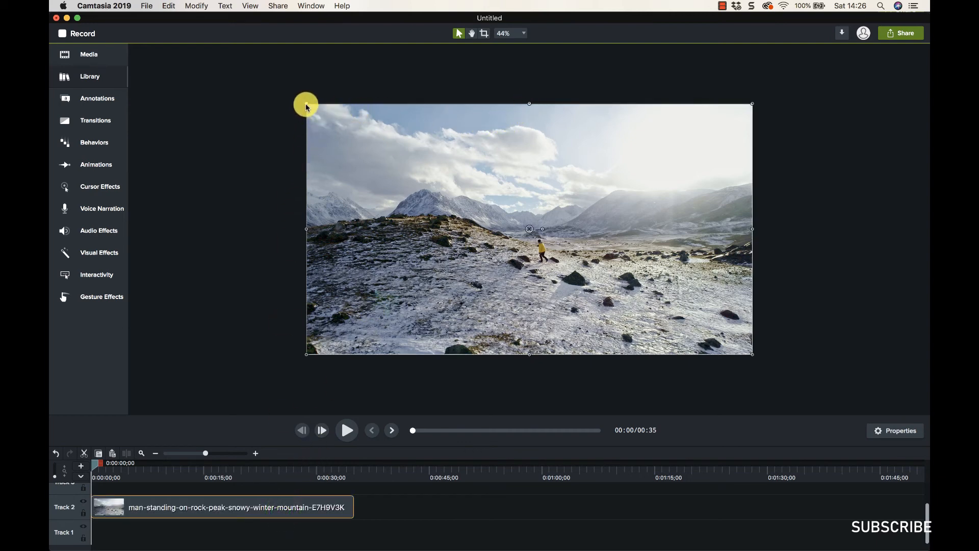
{"action": "mouse_move", "coordinate": [307, 107]}
{"action": "left_mouse_down"}
{"action": "mouse_move", "coordinate": [424, 173]}
{"action": "mouse_move", "coordinate": [310, 111]}
{"action": "left_mouse_up"}
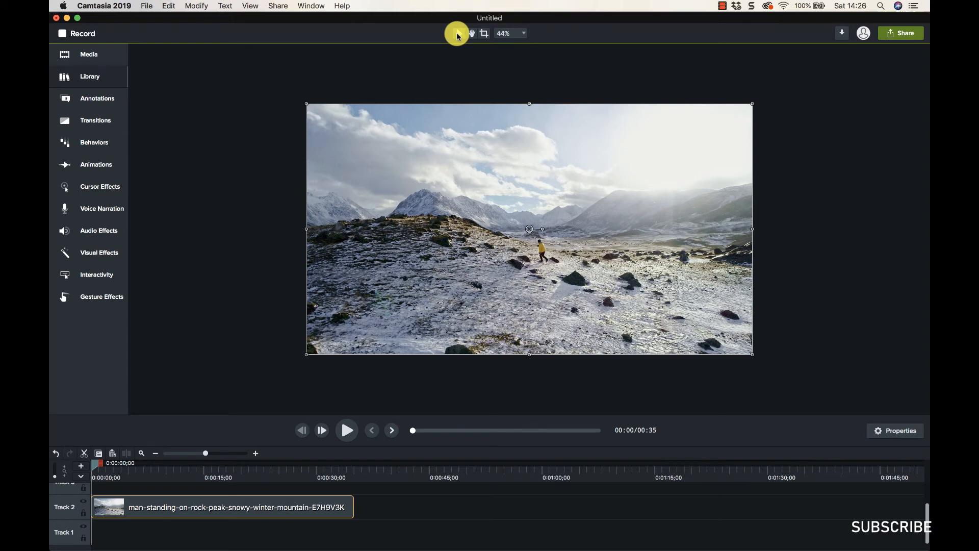
- Crop the mountain video on all four sides to a small area around the middle of the canvas
{"action": "left_click", "coordinate": [485, 35]}
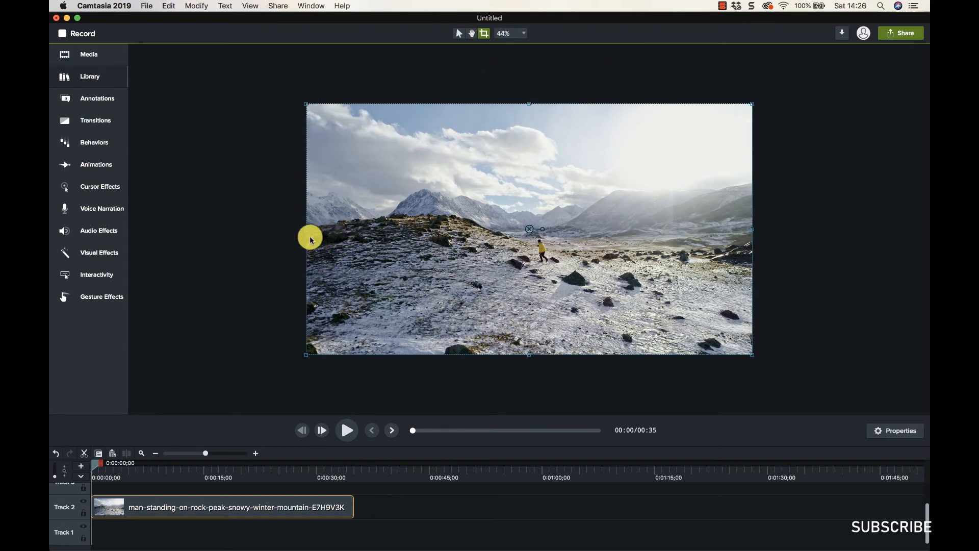
{"action": "left_click_drag", "start_coordinate": [306, 231], "coordinate": [444, 236]}
{"action": "left_click_drag", "start_coordinate": [597, 106], "coordinate": [596, 177]}
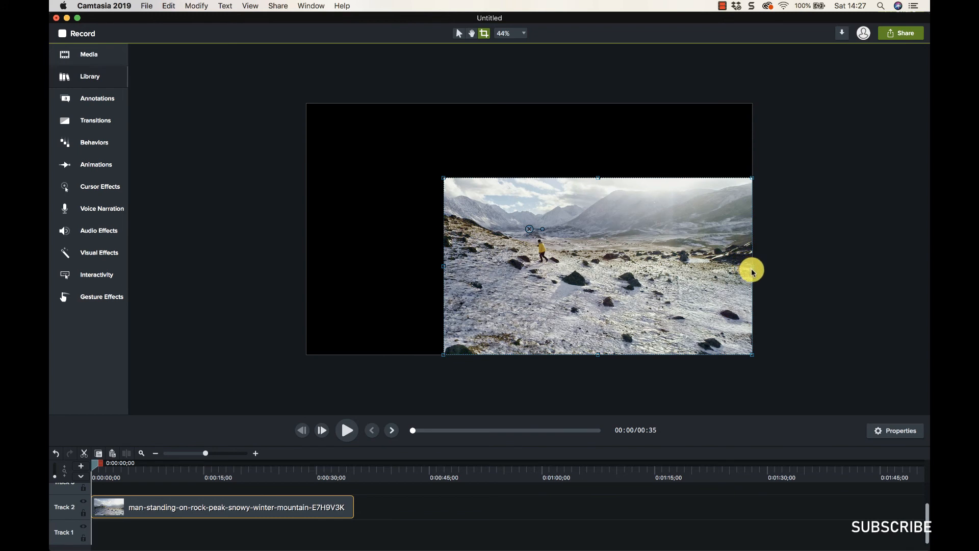
{"action": "left_click_drag", "start_coordinate": [745, 268], "coordinate": [529, 267]}
{"action": "left_click_drag", "start_coordinate": [439, 355], "coordinate": [440, 319]}
{"action": "left_click_drag", "start_coordinate": [349, 320], "coordinate": [386, 304]}
- Move the playhead to 21 seconds and resize the cropped video from its upper-left corner with the Edit tool
{"action": "left_click_drag", "start_coordinate": [94, 467], "coordinate": [253, 473]}
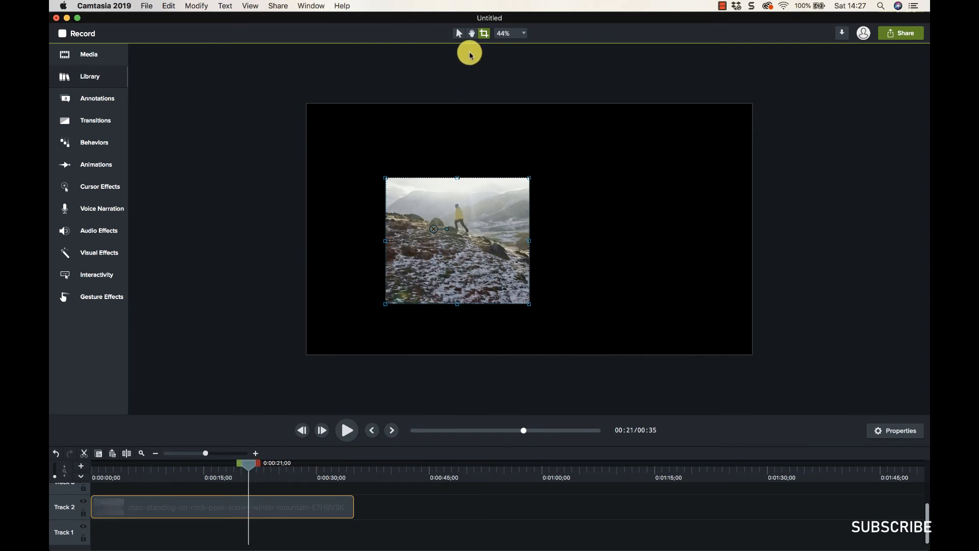
{"action": "left_click", "coordinate": [459, 33]}
{"action": "left_click_drag", "start_coordinate": [386, 178], "coordinate": [306, 108]}
- Extend the video's crop edges outward until the full original frame is restored
{"action": "left_click", "coordinate": [483, 35]}
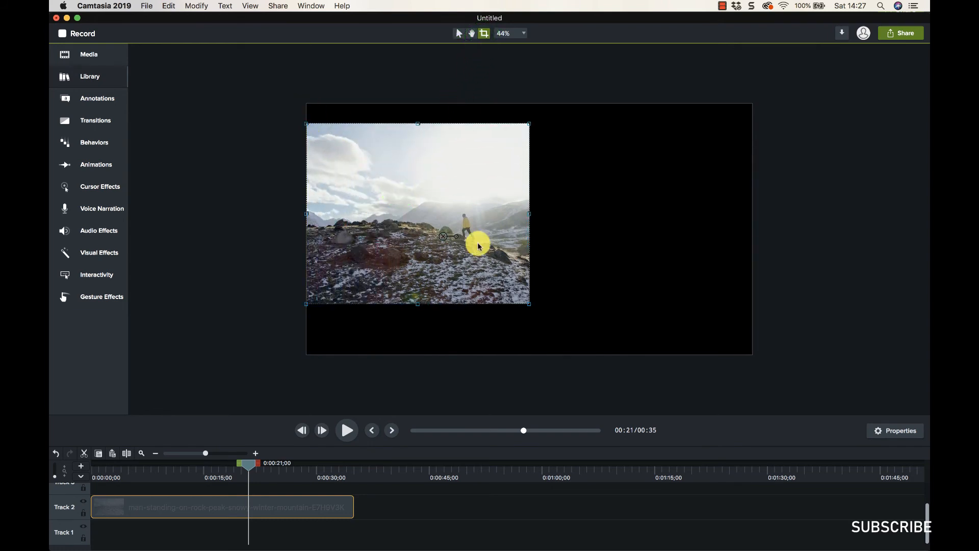
{"action": "left_click_drag", "start_coordinate": [530, 304], "coordinate": [710, 343]}
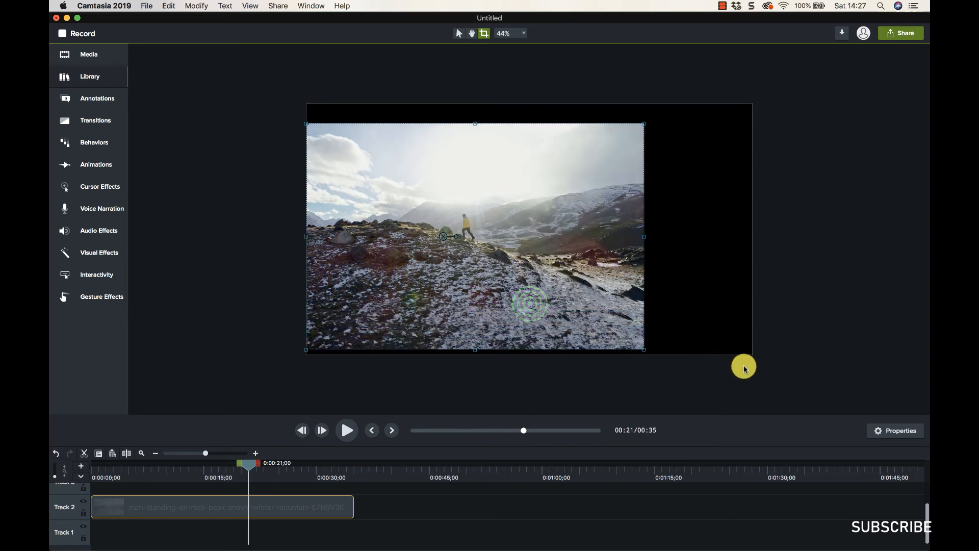
{"action": "left_click", "coordinate": [644, 238]}
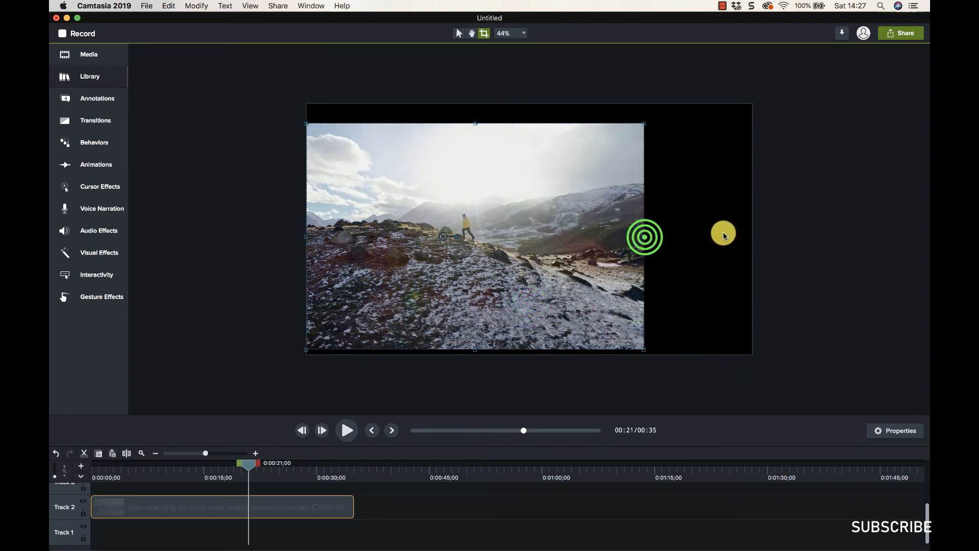
{"action": "left_click", "coordinate": [475, 123]}
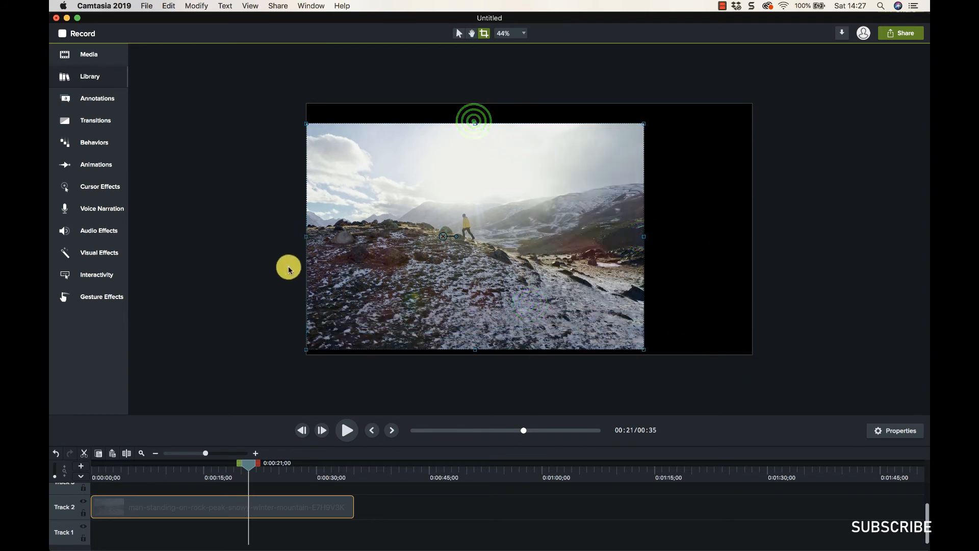
{"action": "left_click_drag", "start_coordinate": [306, 236], "coordinate": [168, 237]}
- Move the uncropped video to the canvas's lower-left corner, scale it up to fill the whole canvas, and deselect it
{"action": "left_click_drag", "start_coordinate": [422, 245], "coordinate": [487, 254]}
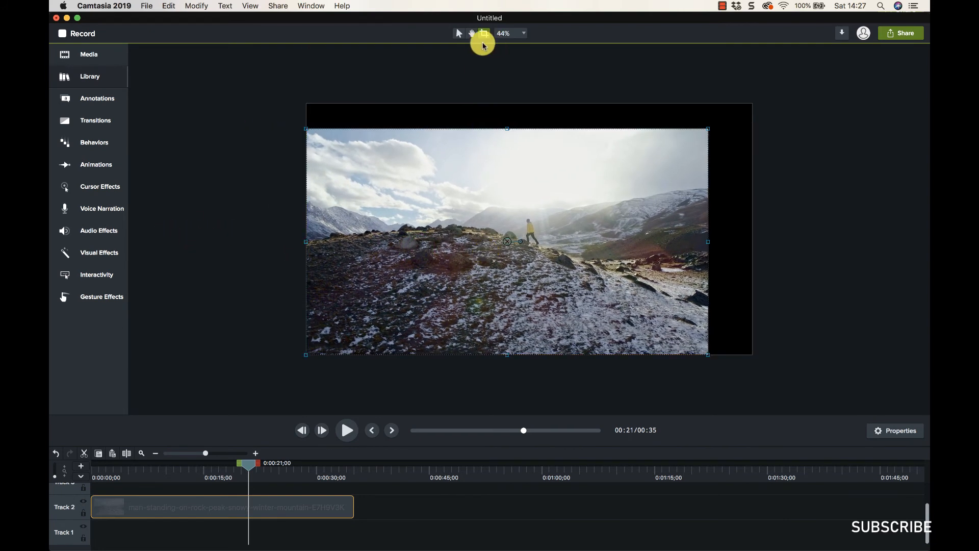
{"action": "left_click", "coordinate": [459, 33]}
{"action": "left_click_drag", "start_coordinate": [708, 128], "coordinate": [752, 123]}
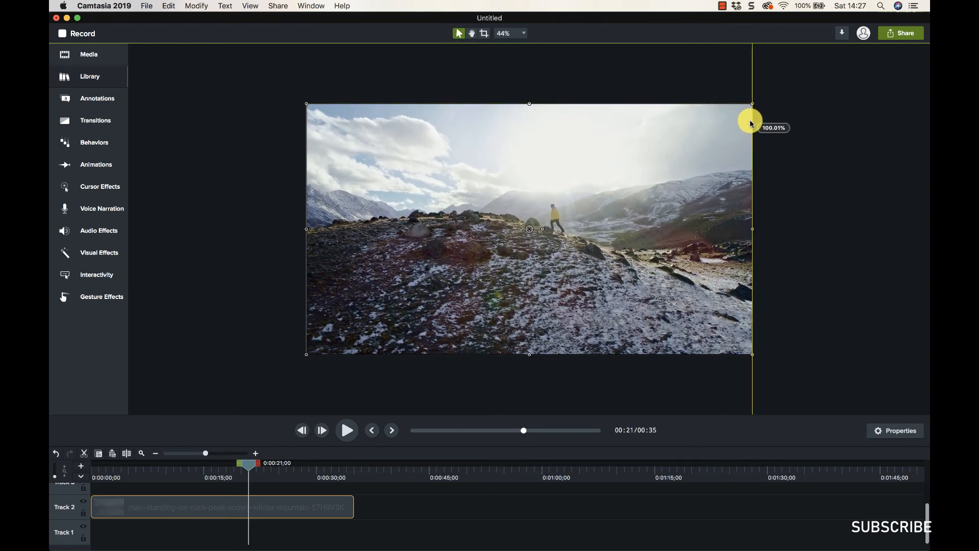
{"action": "left_click", "coordinate": [605, 75]}
- Inspect the hiker up close on the canvas with the Pan tool, zooming to 168%
{"action": "left_click", "coordinate": [472, 33]}
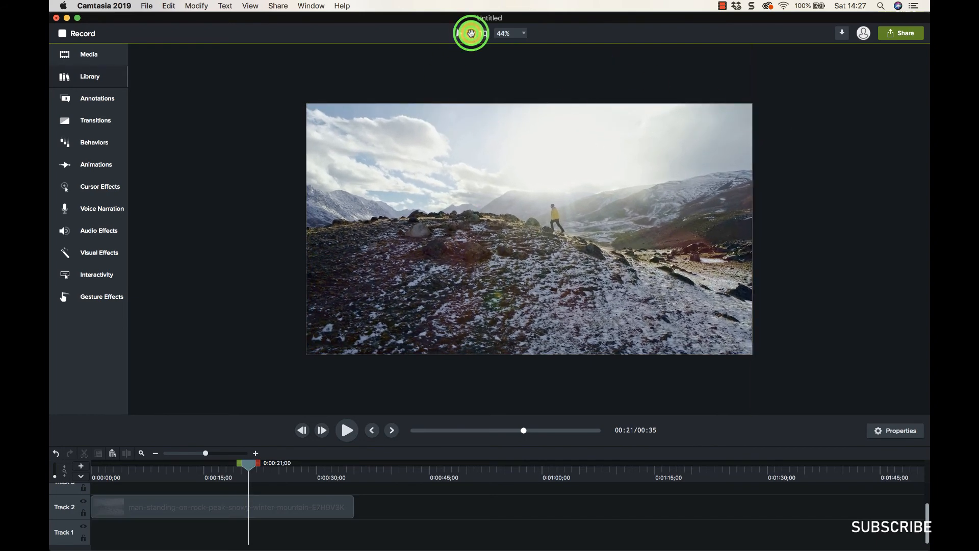
{"action": "left_click_drag", "start_coordinate": [446, 170], "coordinate": [484, 185]}
{"action": "scroll", "coordinate": [484, 186], "scroll_direction": "up", "scroll_amount": 5}
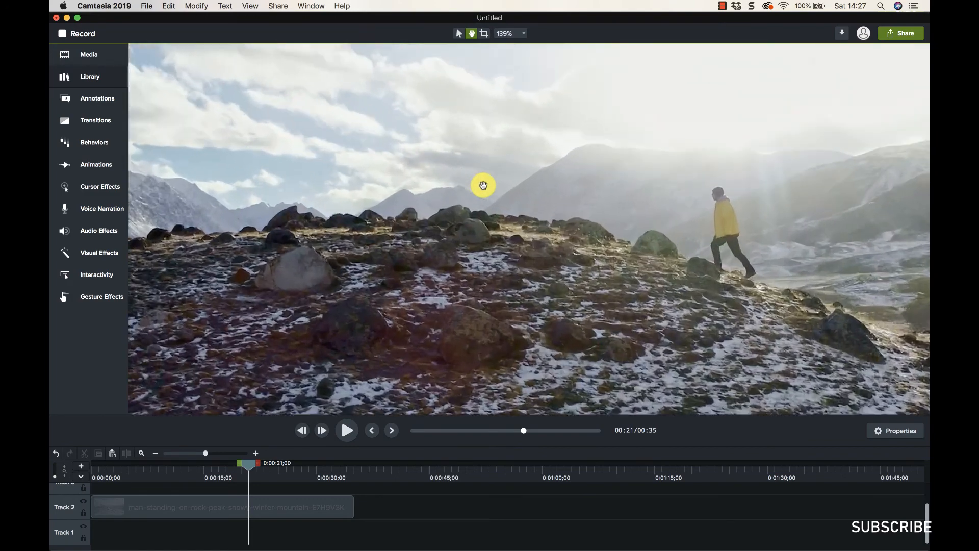
{"action": "left_click_drag", "start_coordinate": [574, 242], "coordinate": [437, 231]}
{"action": "left_click_drag", "start_coordinate": [538, 308], "coordinate": [474, 301]}
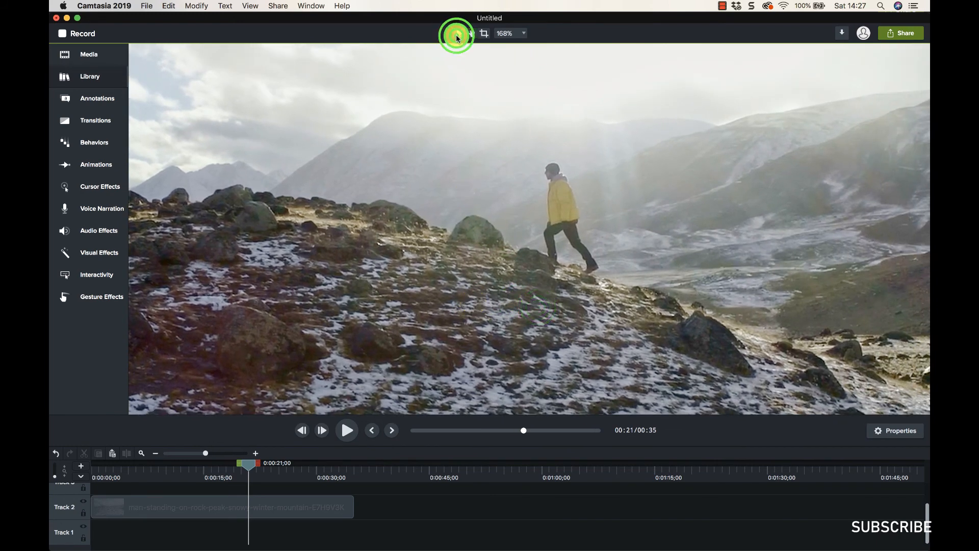
- Shift the video partly off the canvas with the Edit tool, and move it back to fill the canvas
{"action": "left_click", "coordinate": [458, 35]}
{"action": "left_click_drag", "start_coordinate": [525, 260], "coordinate": [679, 183]}
{"action": "left_click_drag", "start_coordinate": [493, 304], "coordinate": [439, 299]}
{"action": "scroll", "coordinate": [495, 304], "scroll_direction": "down", "scroll_amount": 10}
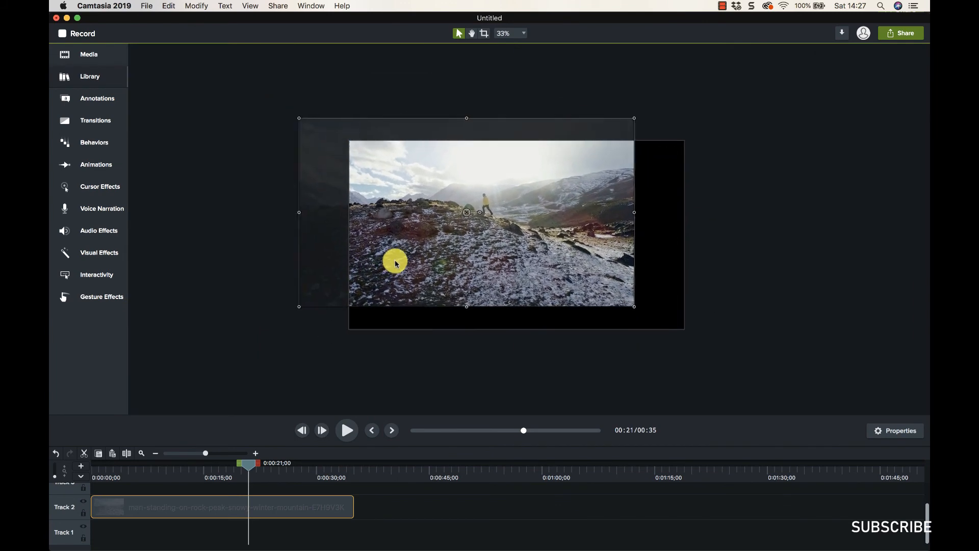
{"action": "left_click_drag", "start_coordinate": [397, 264], "coordinate": [444, 286]}
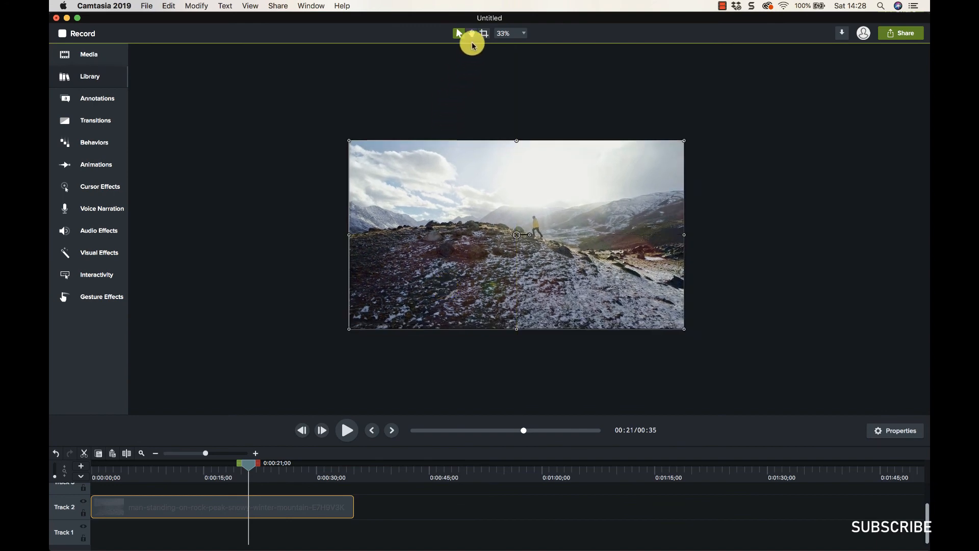
- Pan and zoom the canvas view with the Pan tool, leaving the video's position untouched, and zoom out to 49%
{"action": "left_click", "coordinate": [473, 33]}
{"action": "mouse_move", "coordinate": [455, 188]}
{"action": "left_mouse_down"}
{"action": "mouse_move", "coordinate": [395, 197]}
{"action": "mouse_move", "coordinate": [436, 193]}
{"action": "left_mouse_up"}
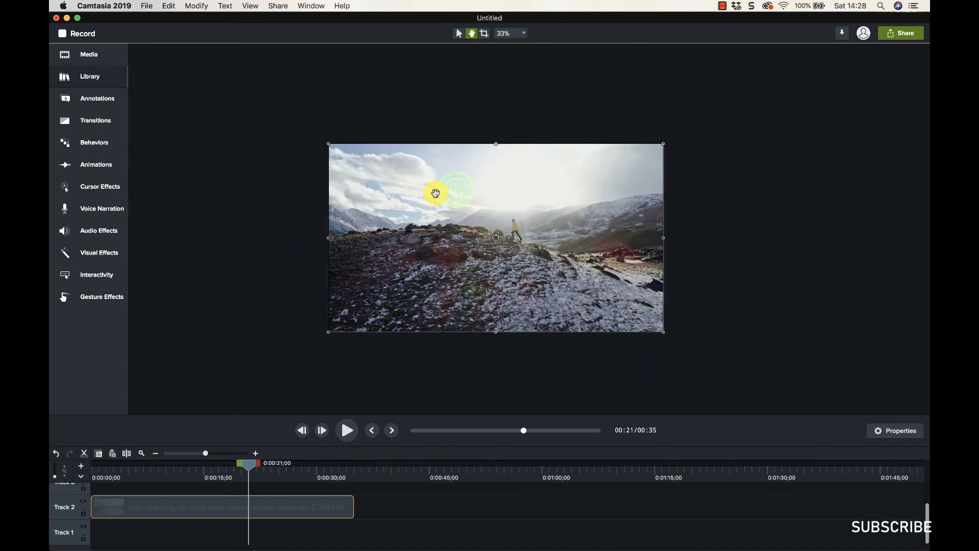
{"action": "scroll", "coordinate": [444, 181], "scroll_direction": "up", "scroll_amount": 5}
{"action": "left_click_drag", "start_coordinate": [586, 153], "coordinate": [555, 175]}
{"action": "scroll", "coordinate": [568, 164], "scroll_direction": "down", "scroll_amount": 5}
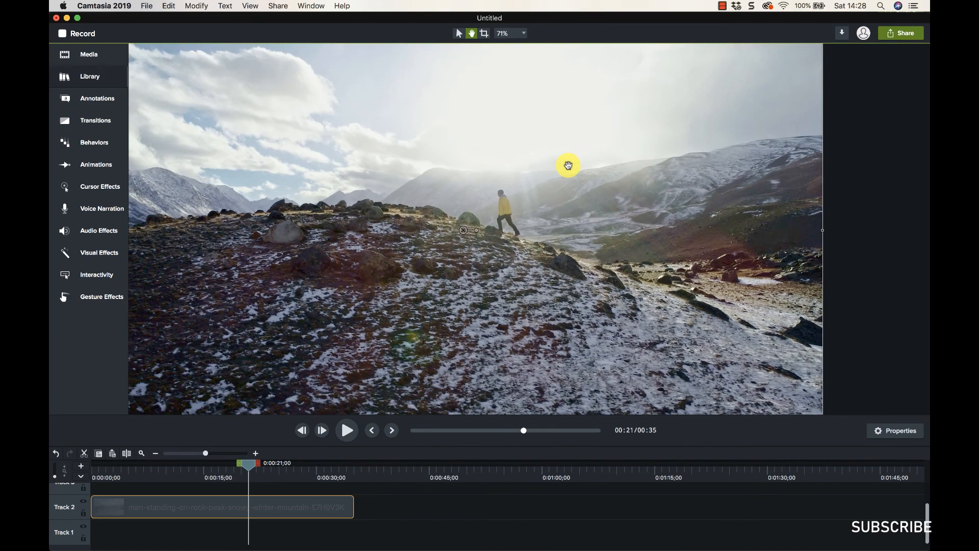
{"action": "scroll", "coordinate": [568, 164], "scroll_direction": "down", "scroll_amount": 3}
- Return to the Edit tool, and deselect and reselect the mountain video on the canvas
{"action": "left_click", "coordinate": [458, 35]}
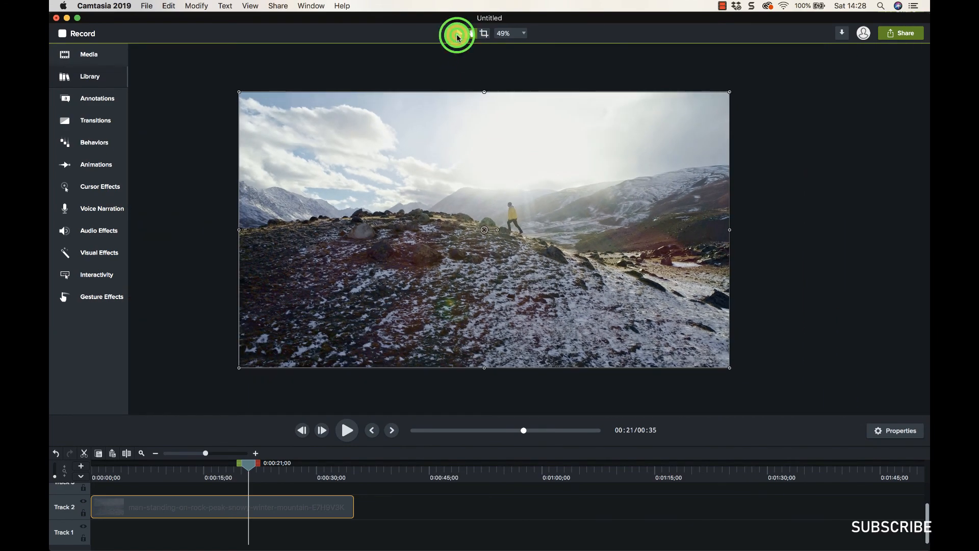
{"action": "mouse_move", "coordinate": [461, 155]}
{"action": "left_mouse_down"}
{"action": "mouse_move", "coordinate": [406, 160]}
{"action": "mouse_move", "coordinate": [491, 135]}
{"action": "mouse_move", "coordinate": [510, 225]}
{"action": "mouse_move", "coordinate": [426, 153]}
{"action": "mouse_move", "coordinate": [466, 158]}
{"action": "left_mouse_up"}
{"action": "left_click", "coordinate": [439, 375]}
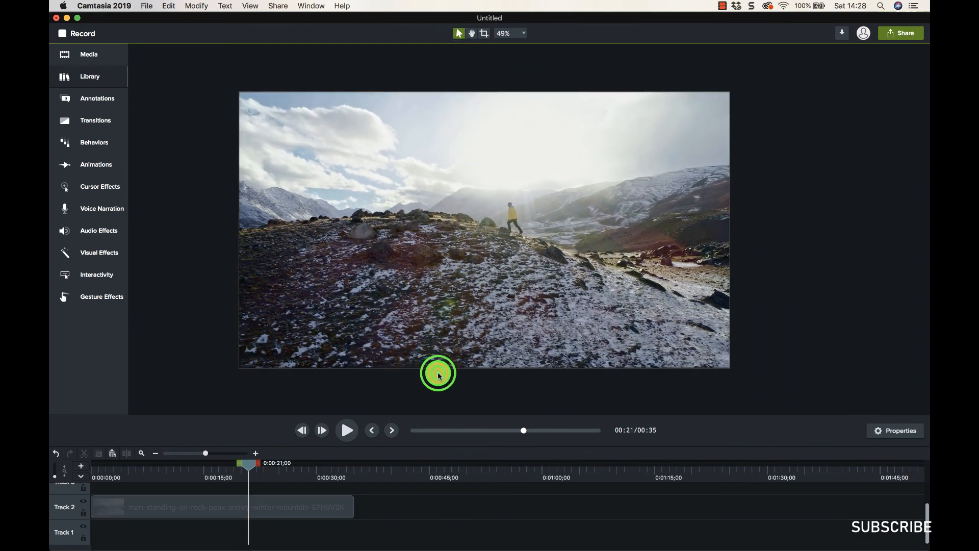
{"action": "left_click", "coordinate": [431, 331]}
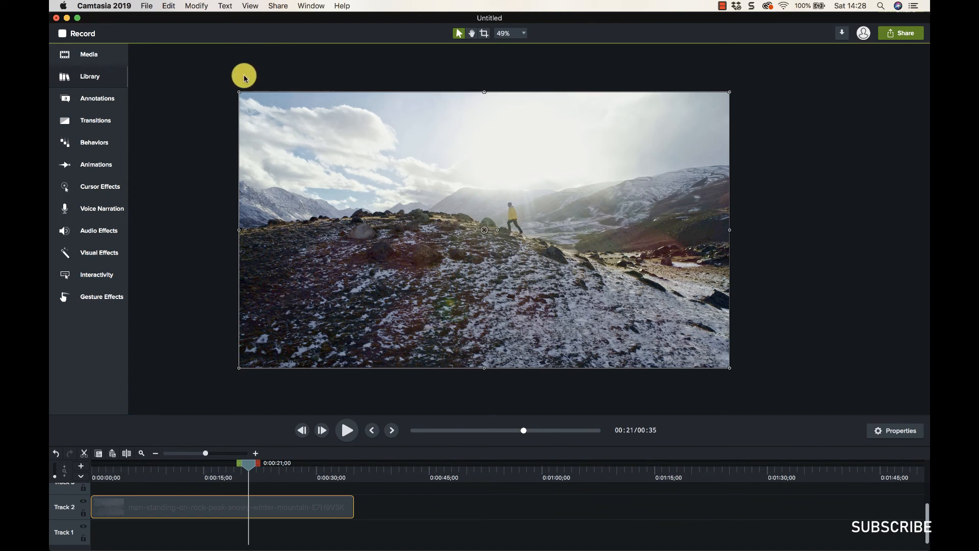
- Try the video's corner handle and position on the canvas, and zoom the view out to 37%
{"action": "mouse_move", "coordinate": [239, 92]}
{"action": "left_mouse_down"}
{"action": "mouse_move", "coordinate": [361, 171]}
{"action": "mouse_move", "coordinate": [245, 93]}
{"action": "left_mouse_up"}
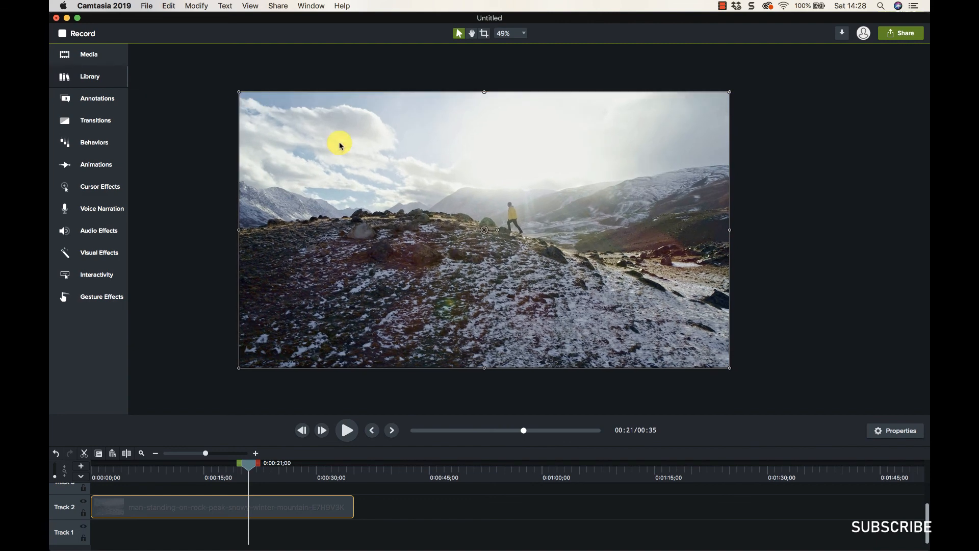
{"action": "left_click_drag", "start_coordinate": [377, 158], "coordinate": [376, 182]}
{"action": "scroll", "coordinate": [383, 161], "scroll_direction": "down", "scroll_amount": 3}
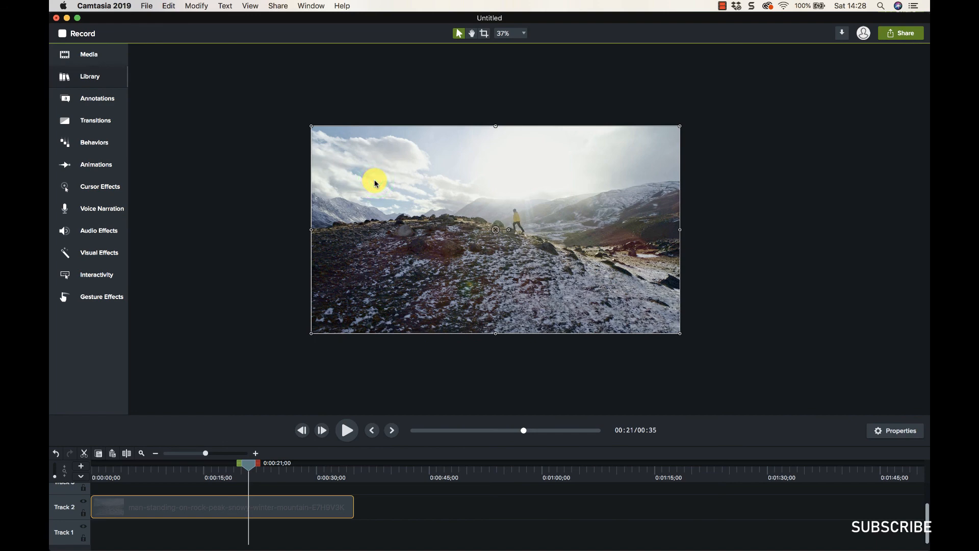